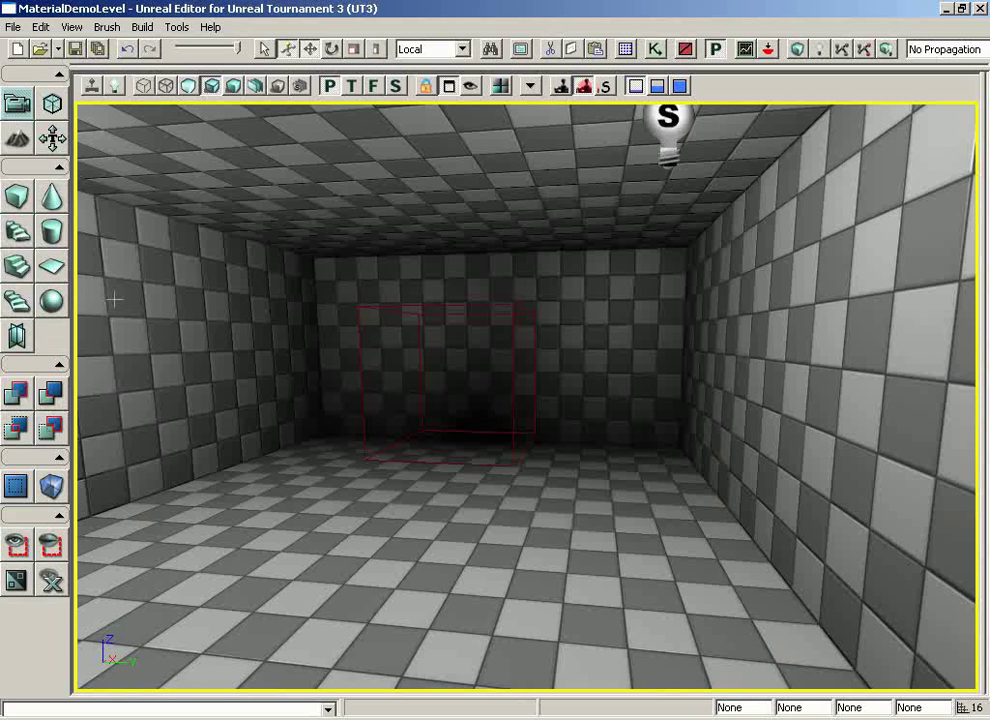
# Collapse every toolbox section except the CSG operations.
pyautogui.click(58, 75)
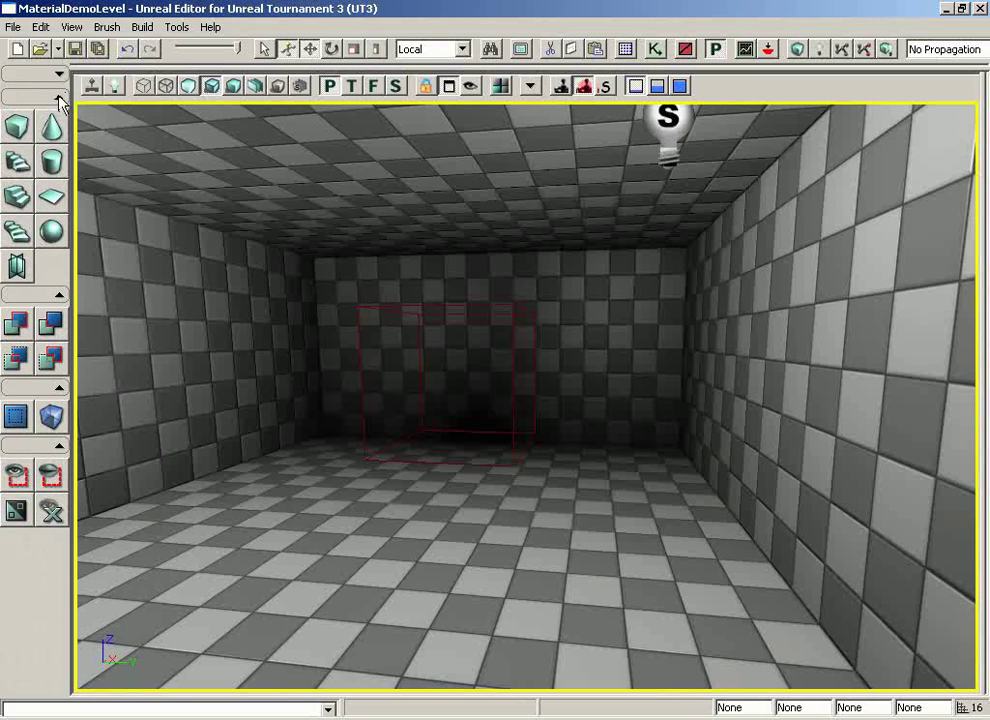
pyautogui.click(58, 98)
pyautogui.click(57, 213)
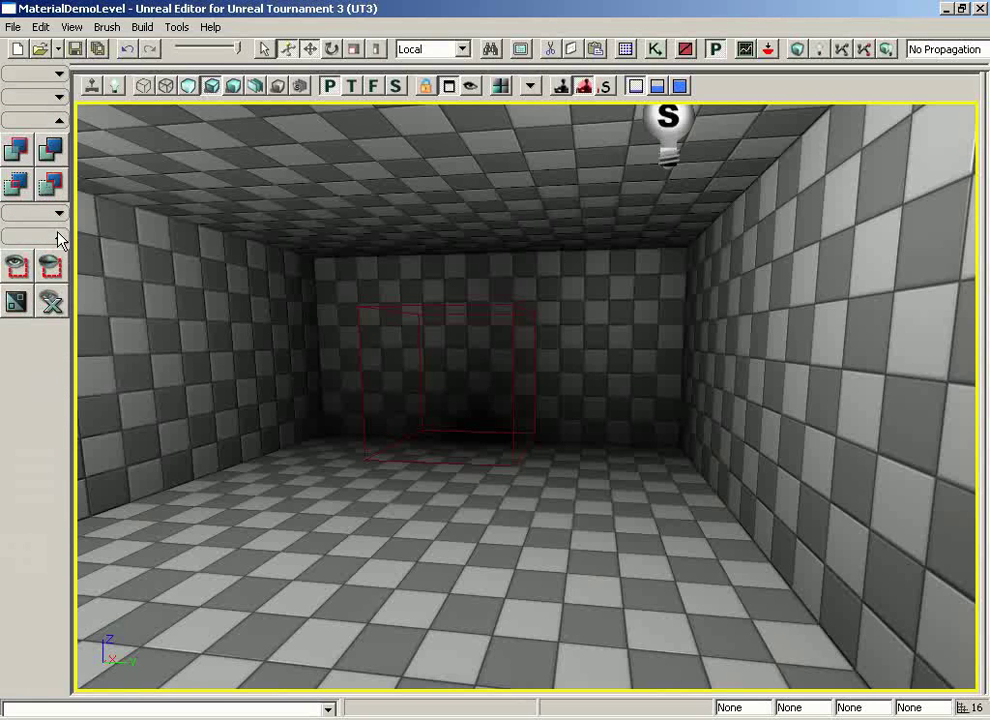
pyautogui.click(58, 238)
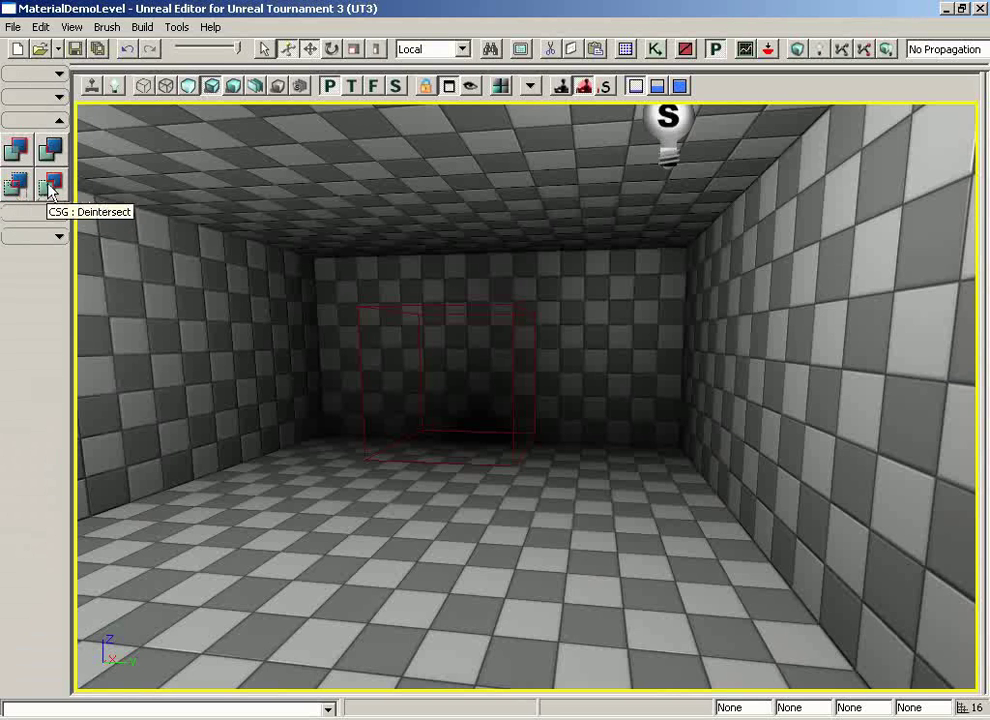
# Select the red builder brush and CSG-add a solid cube to the room at its position.
pyautogui.click(512, 406)
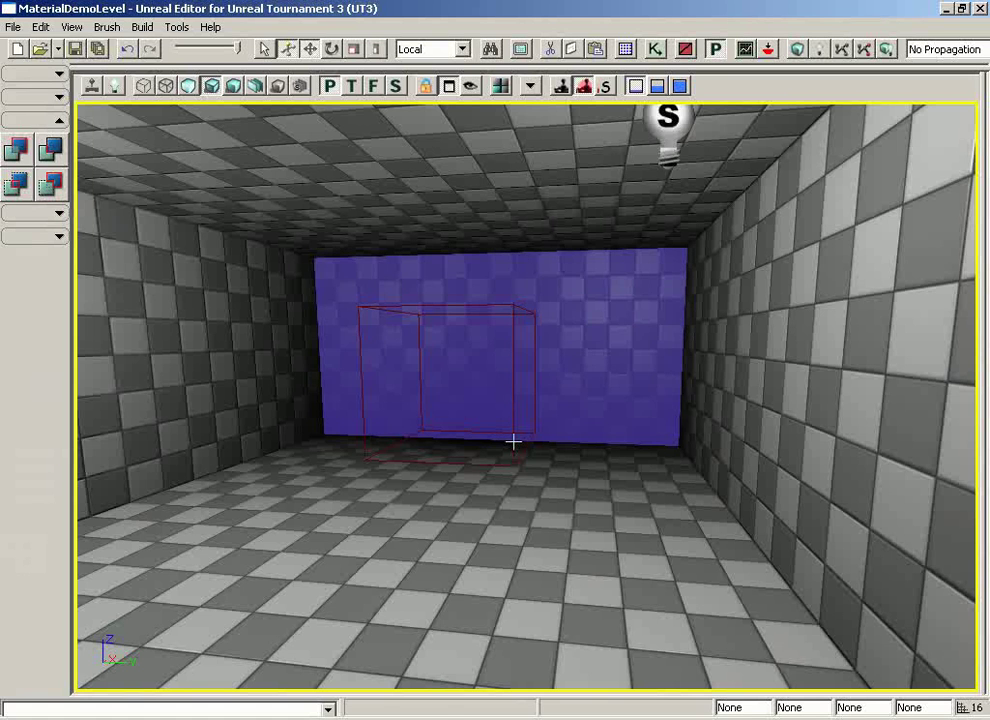
pyautogui.click(513, 441)
pyautogui.moveTo(613, 444)
pyautogui.mouseDown()
pyautogui.moveTo(612, 396)
pyautogui.moveTo(575, 356)
pyautogui.moveTo(570, 320)
pyautogui.moveTo(455, 323)
pyautogui.moveTo(548, 303)
pyautogui.moveTo(547, 289)
pyautogui.mouseUp()
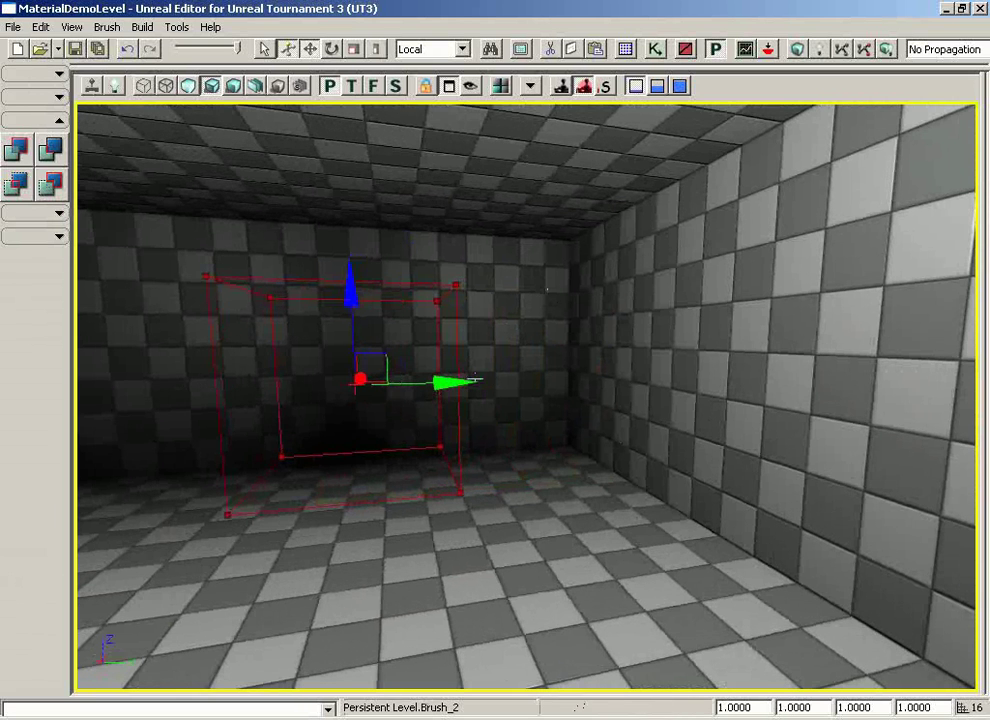
pyautogui.click(15, 149)
pyautogui.moveTo(616, 468)
pyautogui.mouseDown()
pyautogui.moveTo(596, 520)
pyautogui.moveTo(440, 515)
pyautogui.moveTo(416, 487)
pyautogui.moveTo(478, 469)
pyautogui.moveTo(402, 466)
pyautogui.mouseUp()
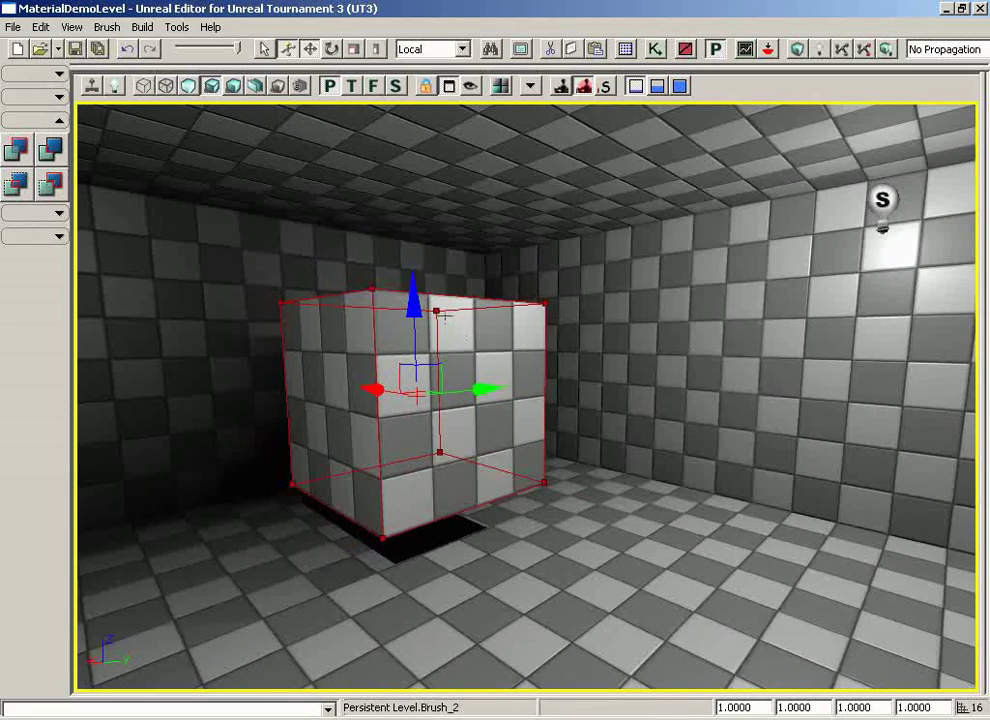
# Move the builder brush down below the cube, and along its Y axis until it lies outside the room.
pyautogui.moveTo(413, 294)
pyautogui.mouseDown()
pyautogui.moveTo(400, 420)
pyautogui.moveTo(404, 586)
pyautogui.mouseUp()
pyautogui.moveTo(466, 253); pyautogui.dragTo(400, 264)
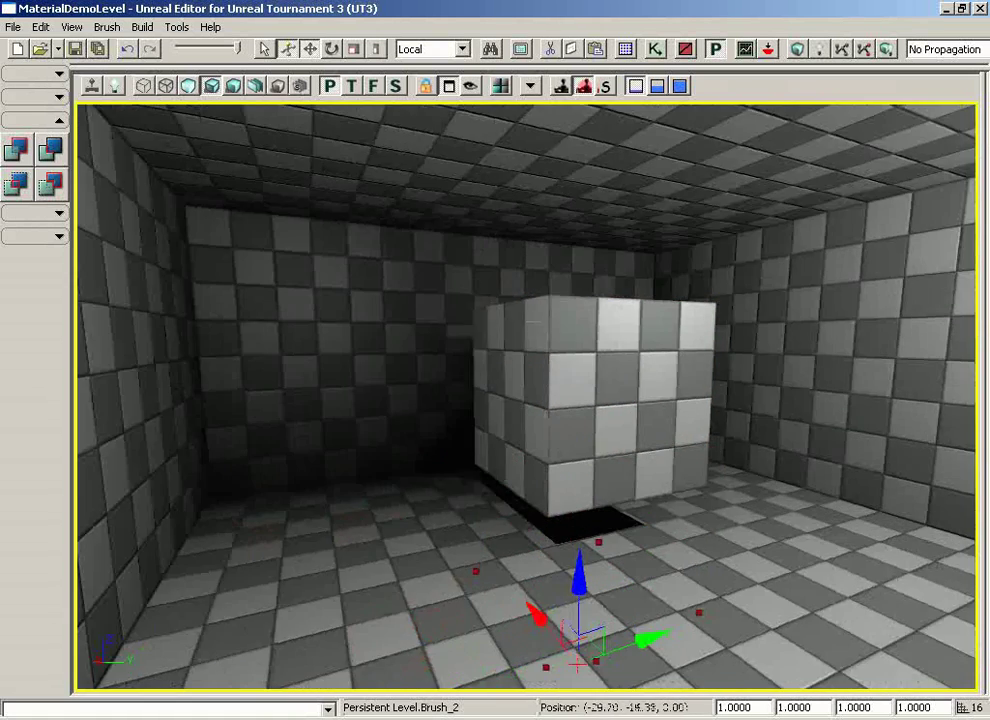
pyautogui.moveTo(533, 322); pyautogui.dragTo(705, 141)
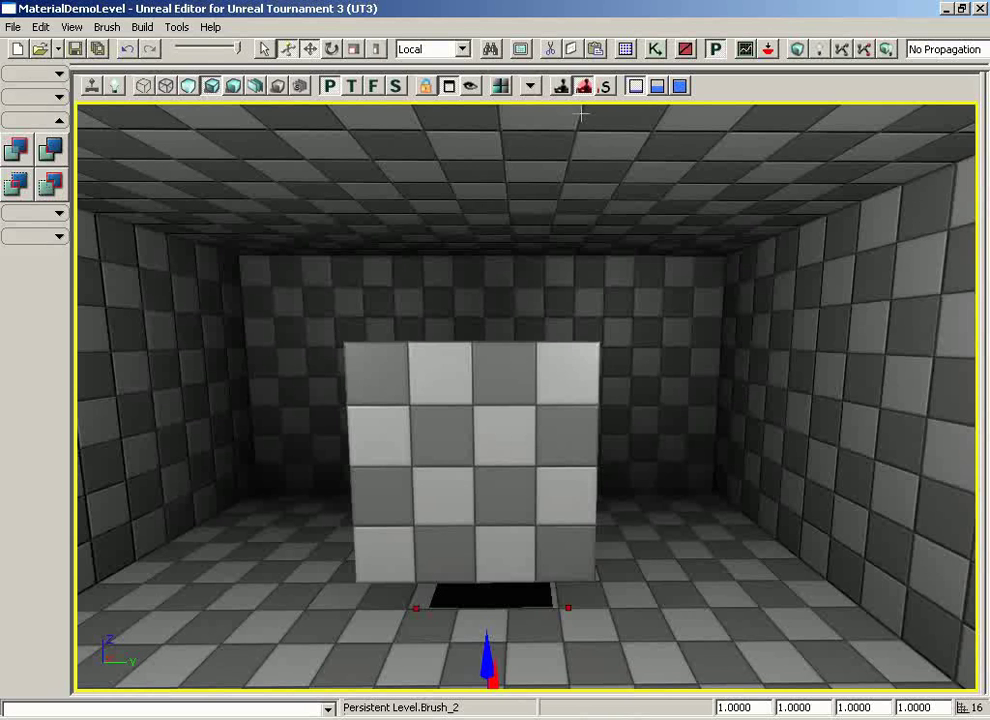
pyautogui.click(450, 87)
pyautogui.click(440, 232)
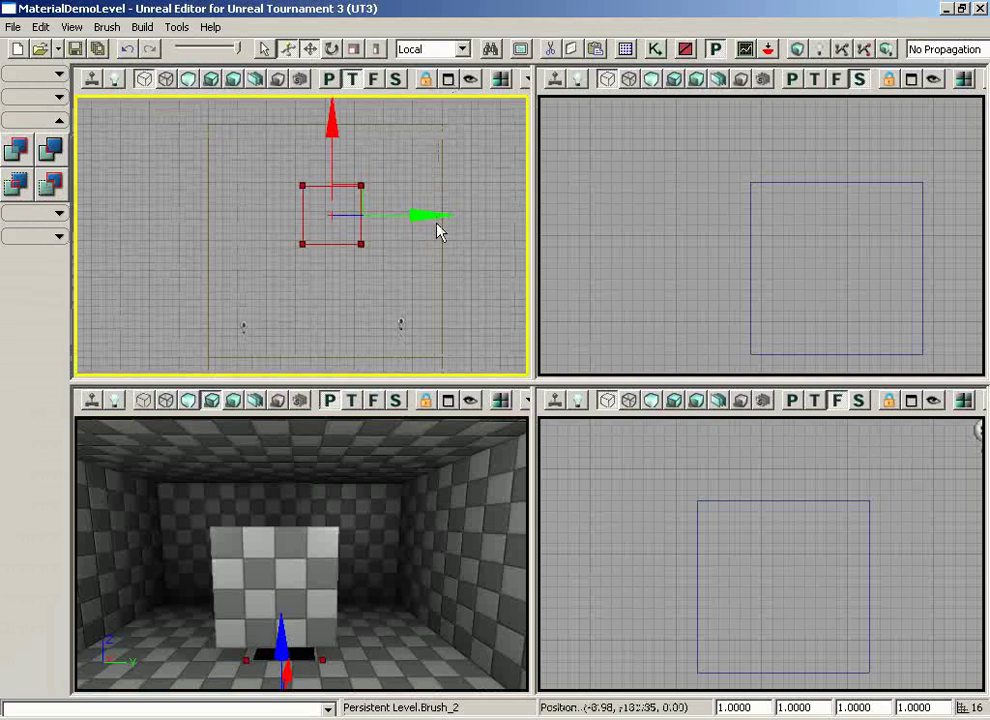
pyautogui.moveTo(424, 214); pyautogui.dragTo(527, 212)
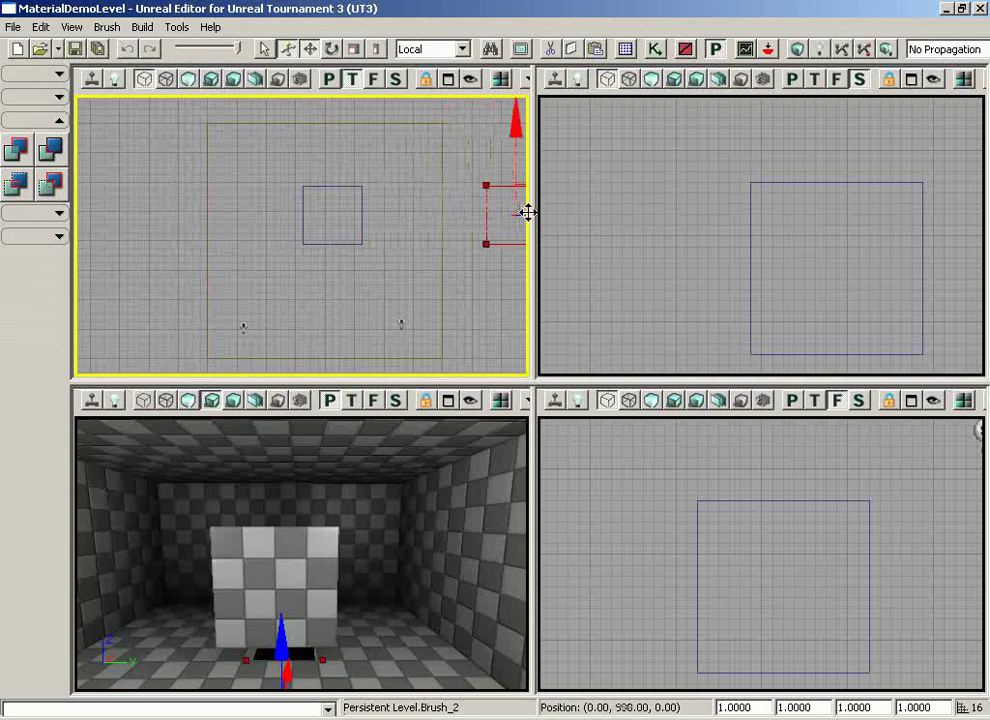
# Move the added cube brush along the Y axis toward the room's left wall and rebuild the geometry.
pyautogui.click(449, 80)
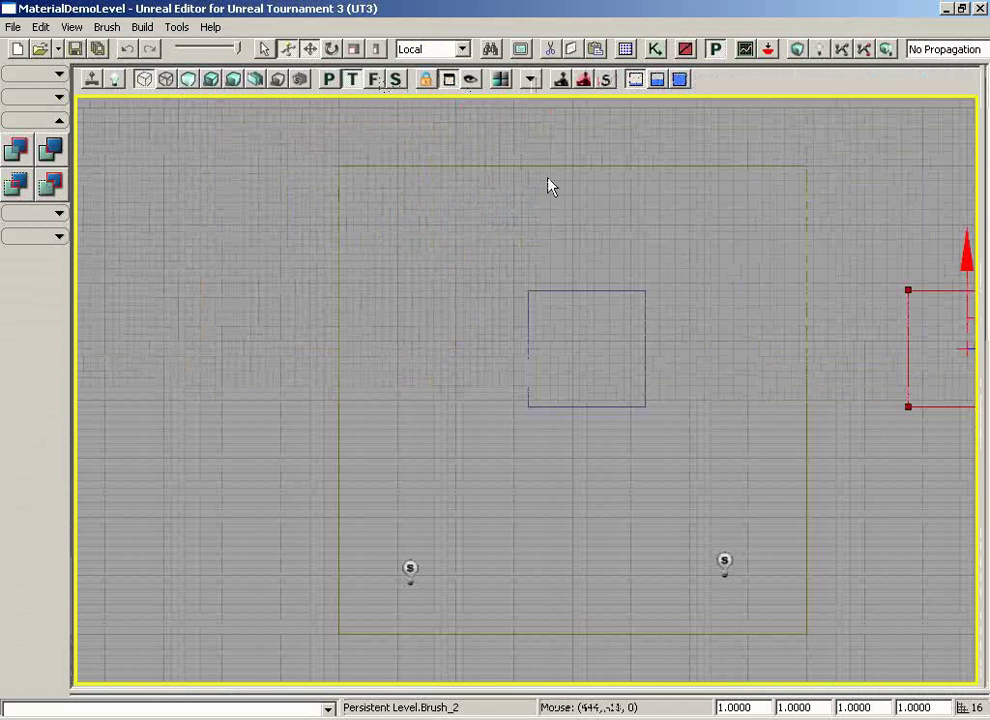
pyautogui.click(612, 290)
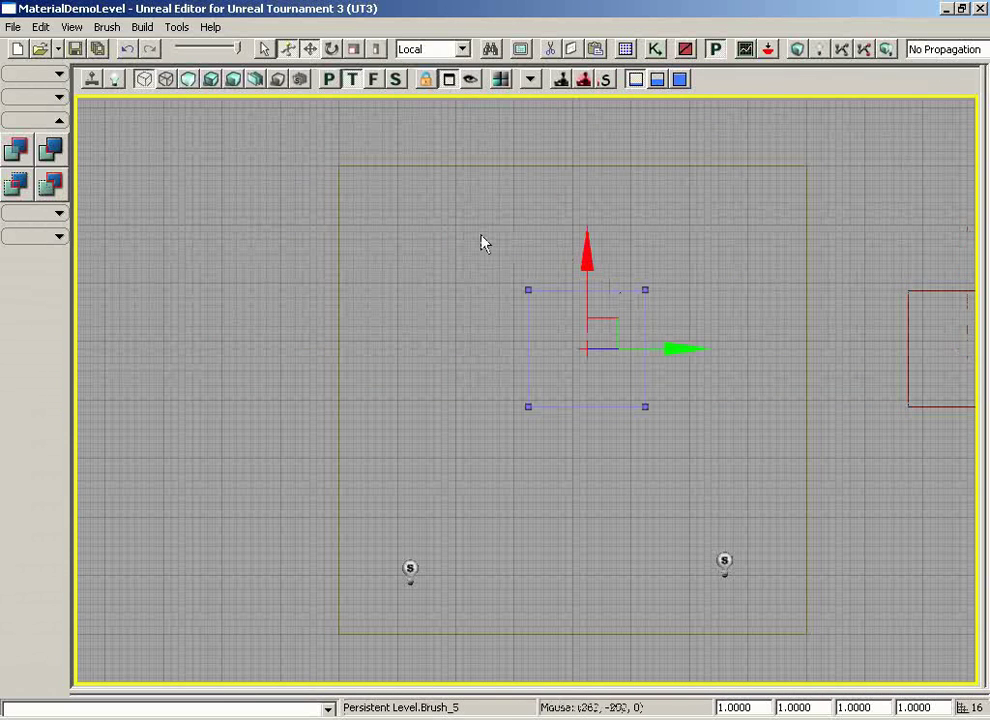
pyautogui.moveTo(481, 235)
pyautogui.mouseDown(button='right')
pyautogui.moveTo(582, 263)
pyautogui.moveTo(569, 240)
pyautogui.mouseUp(button='right')
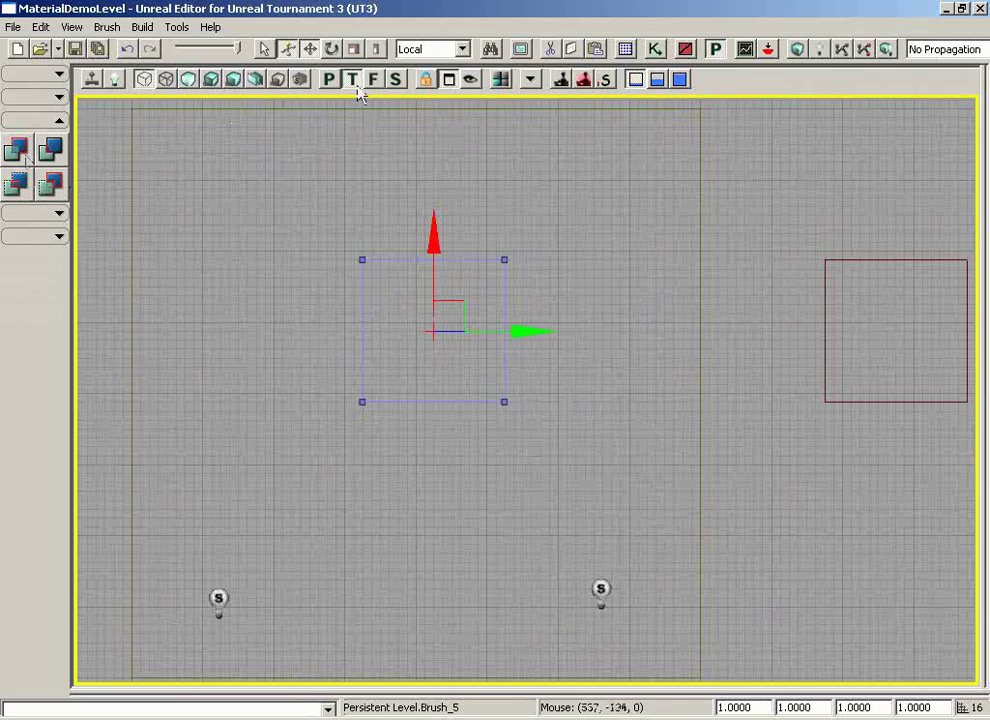
pyautogui.click(448, 79)
pyautogui.moveTo(371, 490); pyautogui.dragTo(338, 512, button='right')
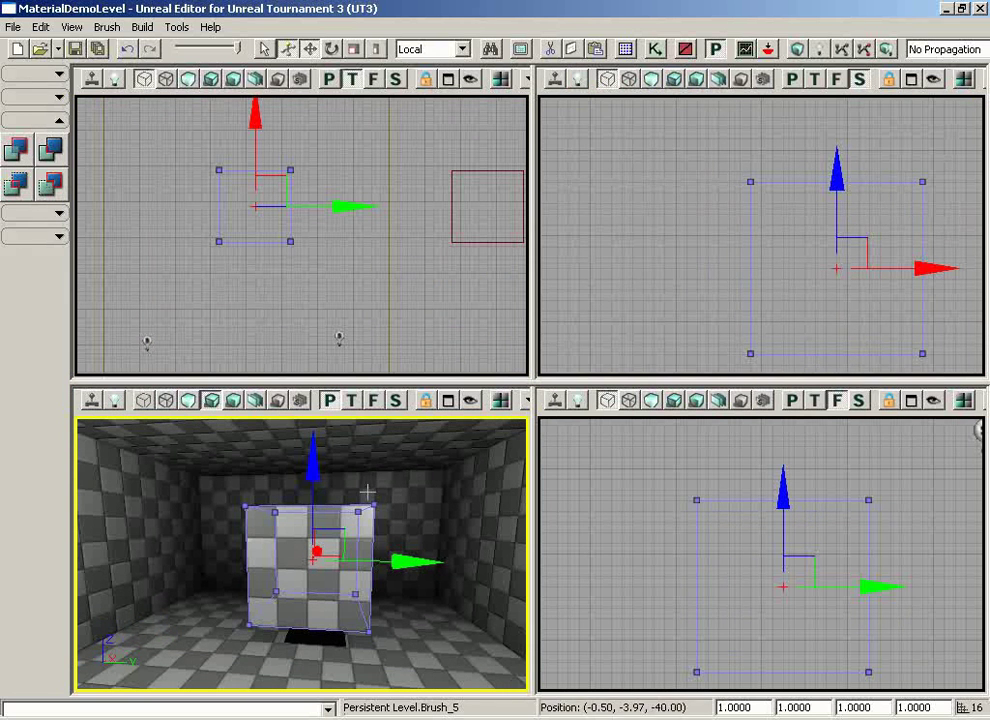
pyautogui.click(448, 400)
pyautogui.scroll(-6, 337, 390)
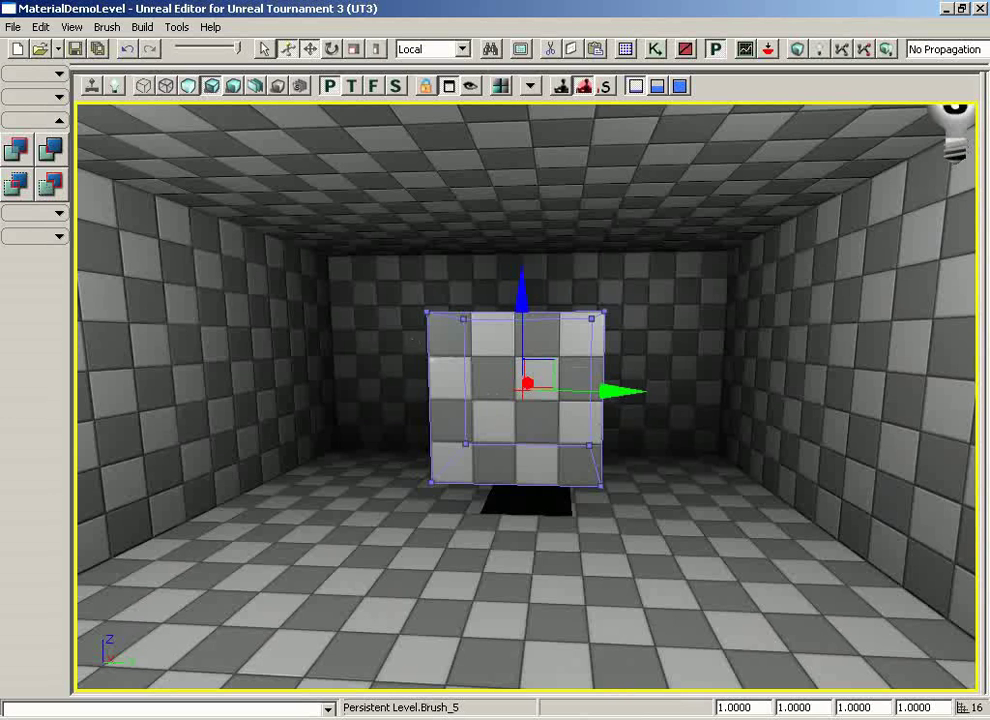
pyautogui.moveTo(620, 389)
pyautogui.mouseDown()
pyautogui.moveTo(331, 380)
pyautogui.moveTo(346, 380)
pyautogui.mouseUp()
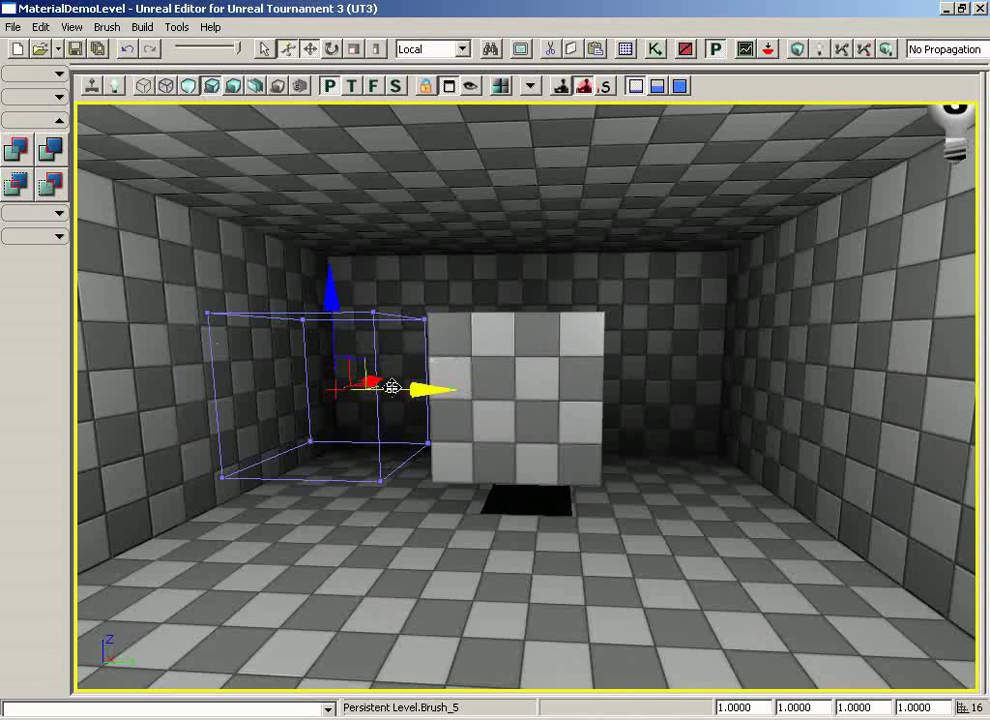
pyautogui.click(797, 50)
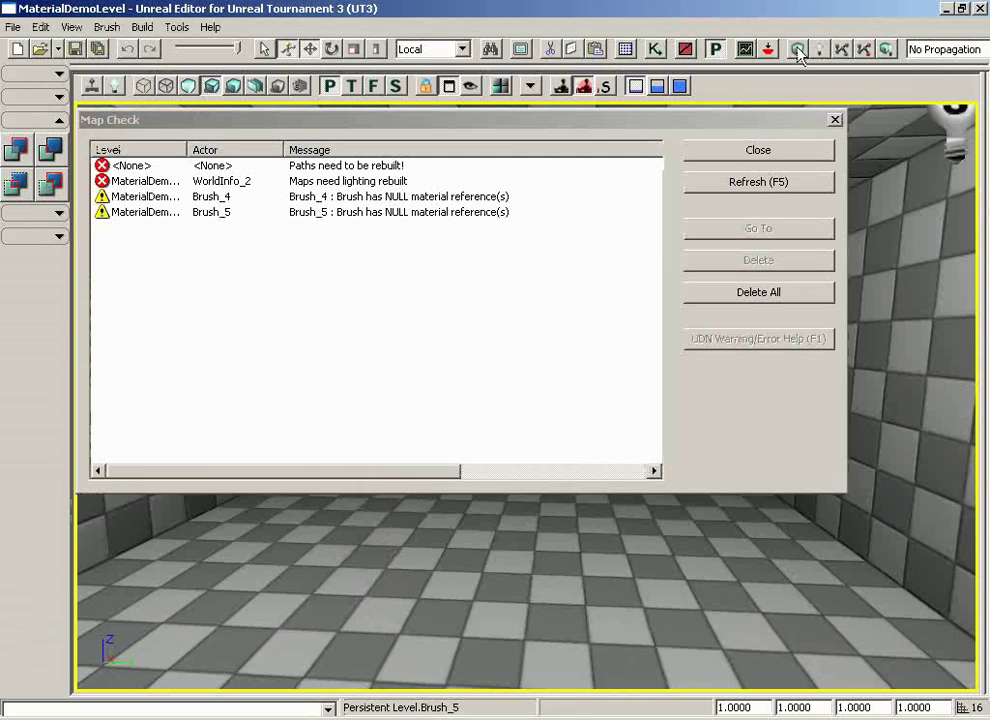
pyautogui.click(750, 150)
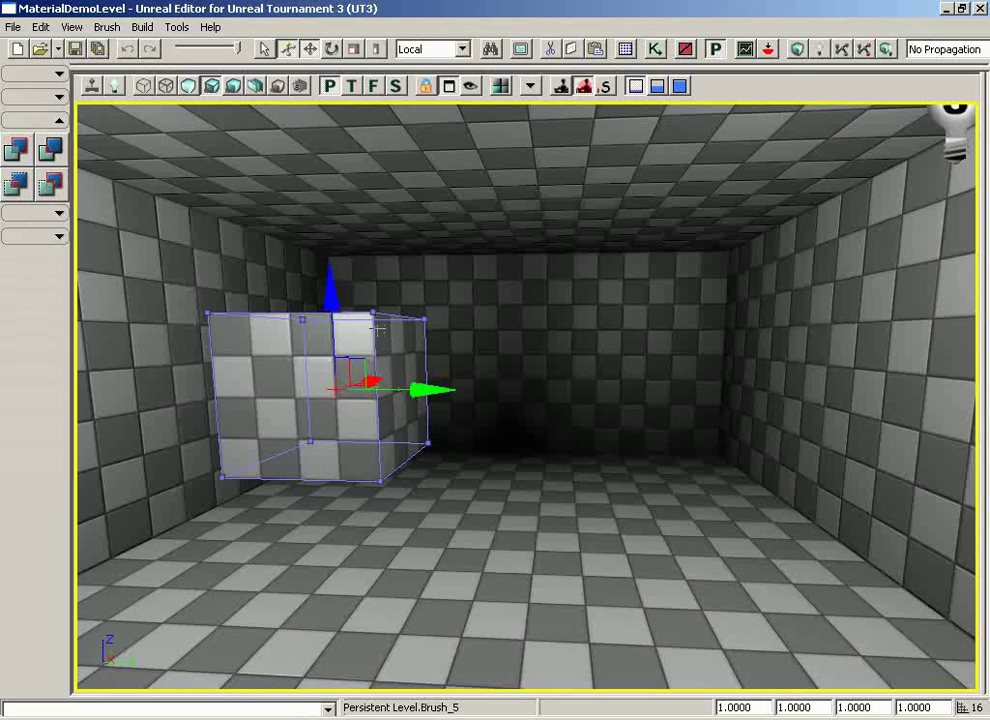
# Select the builder brush outside the room and raise it along the Z axis to about mid-wall height.
pyautogui.click(16, 151)
pyautogui.click(16, 151)
pyautogui.moveTo(540, 457)
pyautogui.mouseDown()
pyautogui.moveTo(612, 456)
pyautogui.moveTo(619, 687)
pyautogui.moveTo(697, 475)
pyautogui.mouseUp()
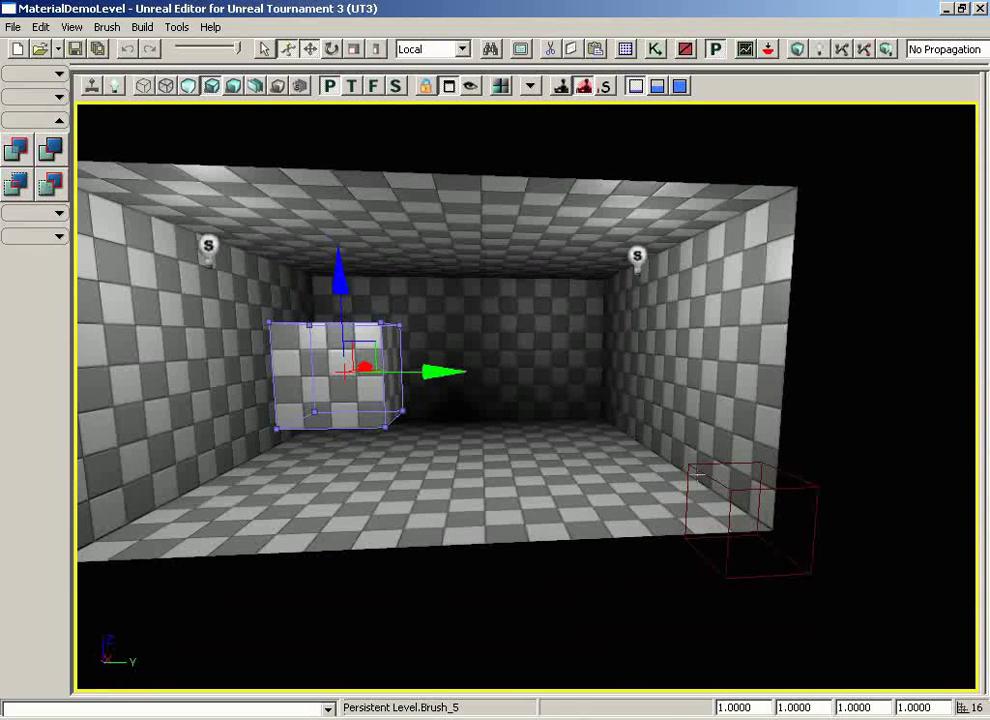
pyautogui.click(821, 489)
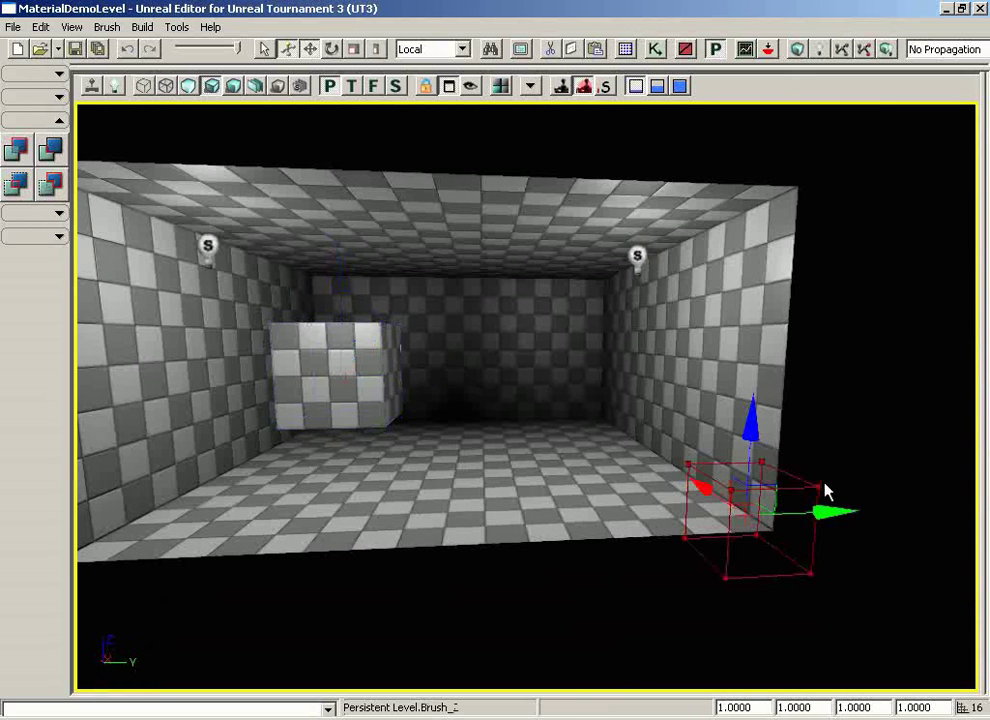
pyautogui.moveTo(757, 420); pyautogui.dragTo(754, 80)
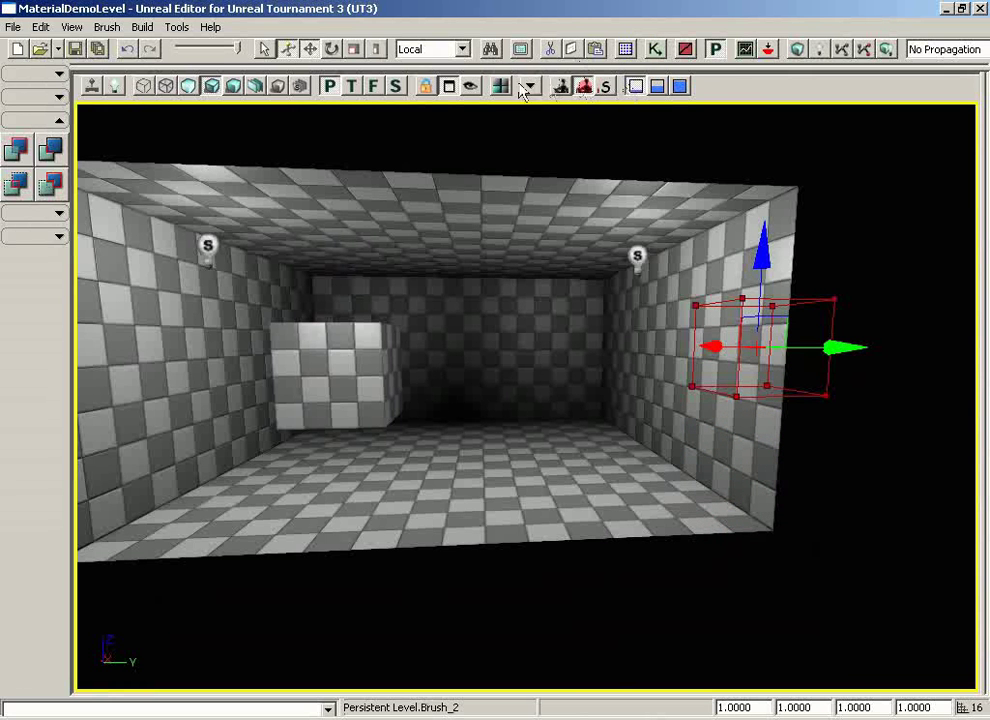
# Move the builder brush in the top view until one side sits flush against the outside of the room's right wall.
pyautogui.click(451, 86)
pyautogui.moveTo(332, 232); pyautogui.dragTo(329, 205)
pyautogui.scroll(-3, 318, 180)
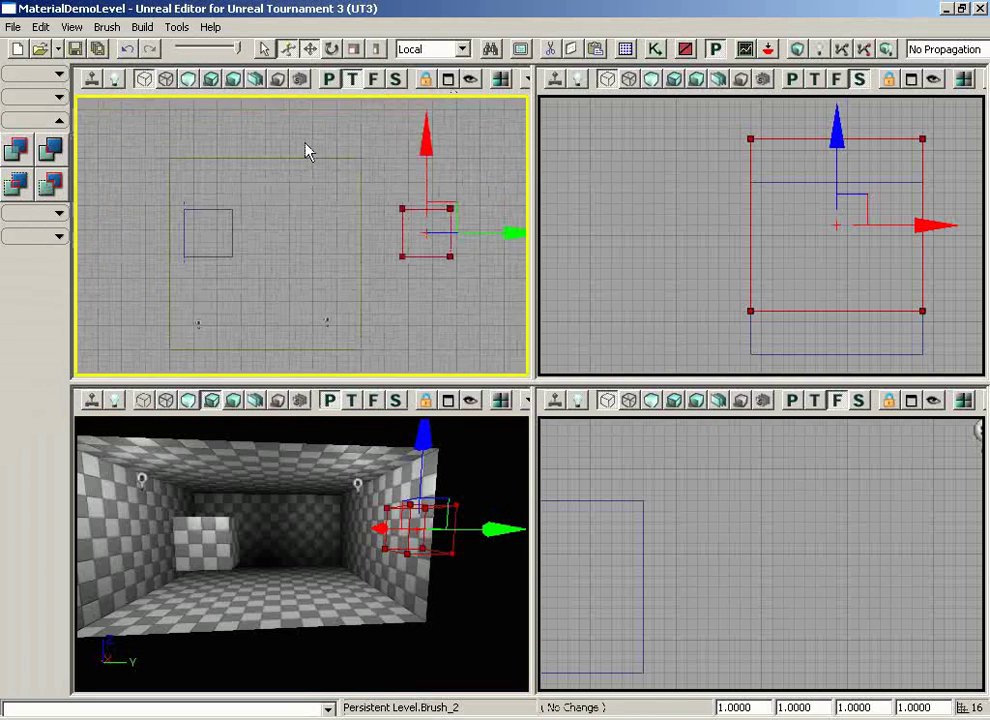
pyautogui.moveTo(305, 143)
pyautogui.mouseDown()
pyautogui.moveTo(389, 148)
pyautogui.moveTo(298, 185)
pyautogui.mouseUp()
pyautogui.scroll(2, 390, 155)
pyautogui.moveTo(346, 308); pyautogui.dragTo(376, 305)
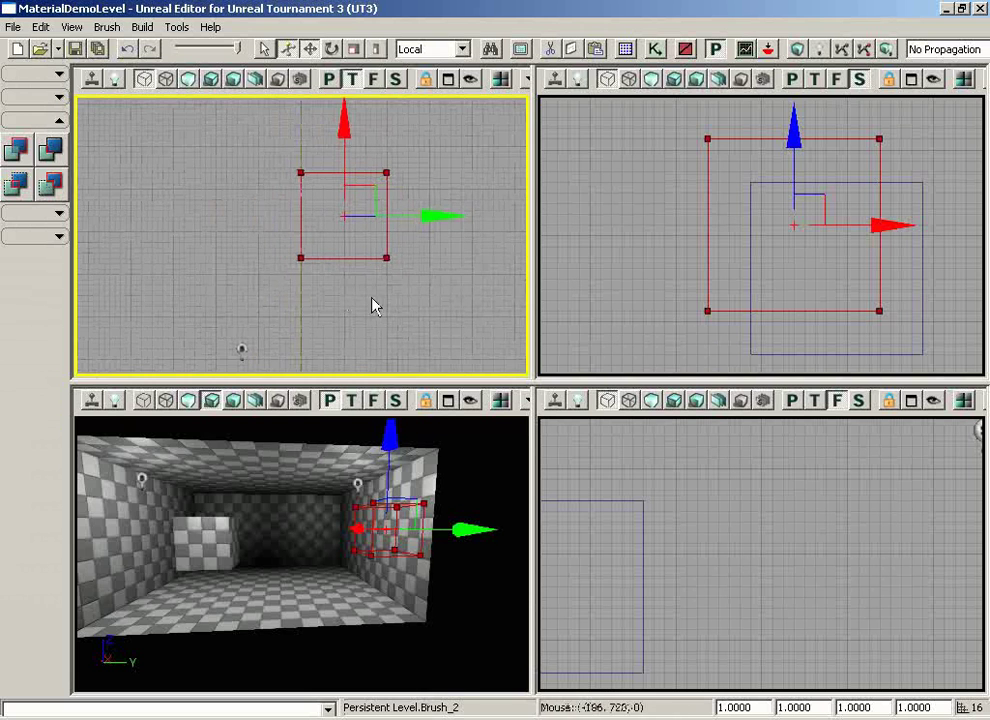
# CSG-subtract the builder brush to carve a square recess into the room's right wall.
pyautogui.moveTo(443, 501)
pyautogui.mouseDown()
pyautogui.moveTo(500, 445)
pyautogui.moveTo(470, 450)
pyautogui.mouseUp()
pyautogui.moveTo(275, 416); pyautogui.dragTo(232, 416)
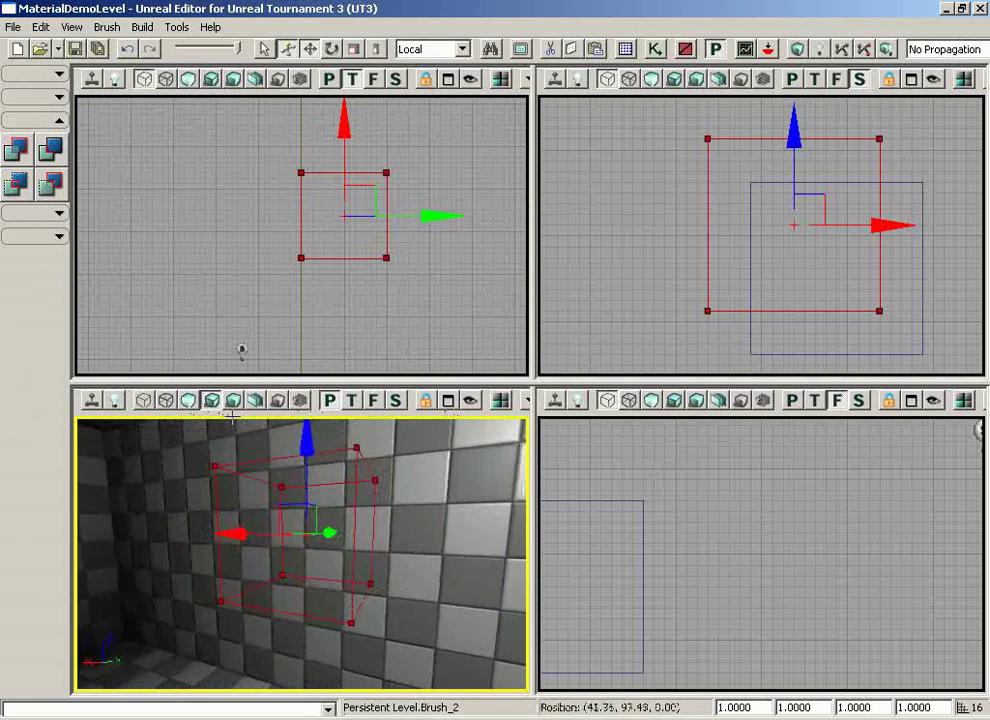
pyautogui.click(50, 150)
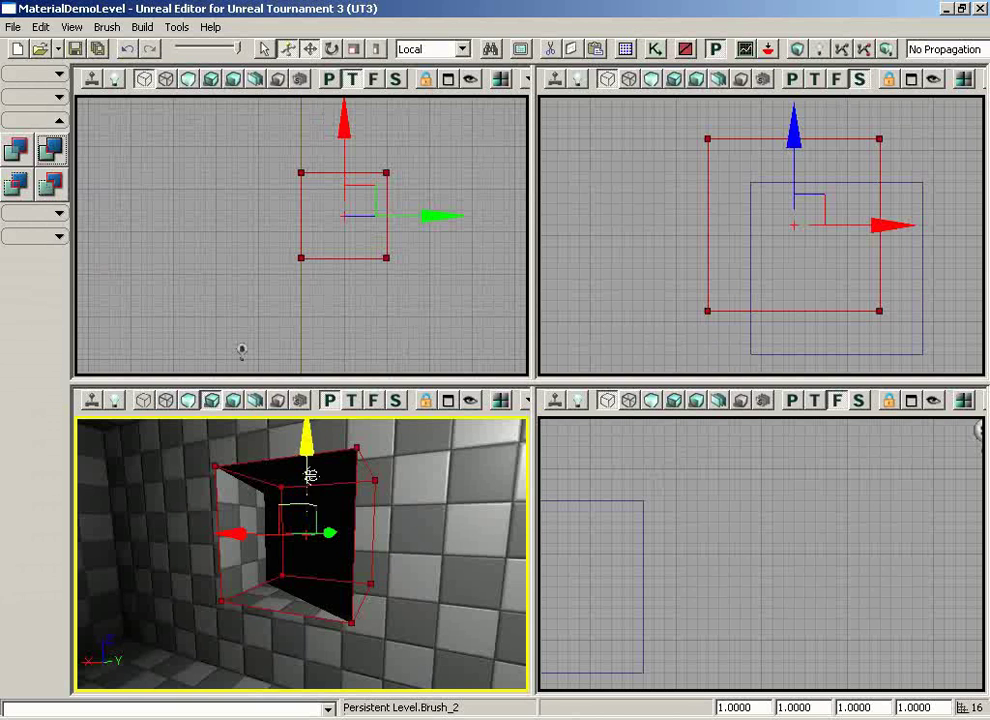
# Move the builder brush along the X axis clear of the recess and select the subtractive brush to inspect it.
pyautogui.moveTo(345, 124)
pyautogui.mouseDown()
pyautogui.moveTo(340, 146)
pyautogui.moveTo(334, 128)
pyautogui.moveTo(368, 374)
pyautogui.mouseUp()
pyautogui.click(362, 222)
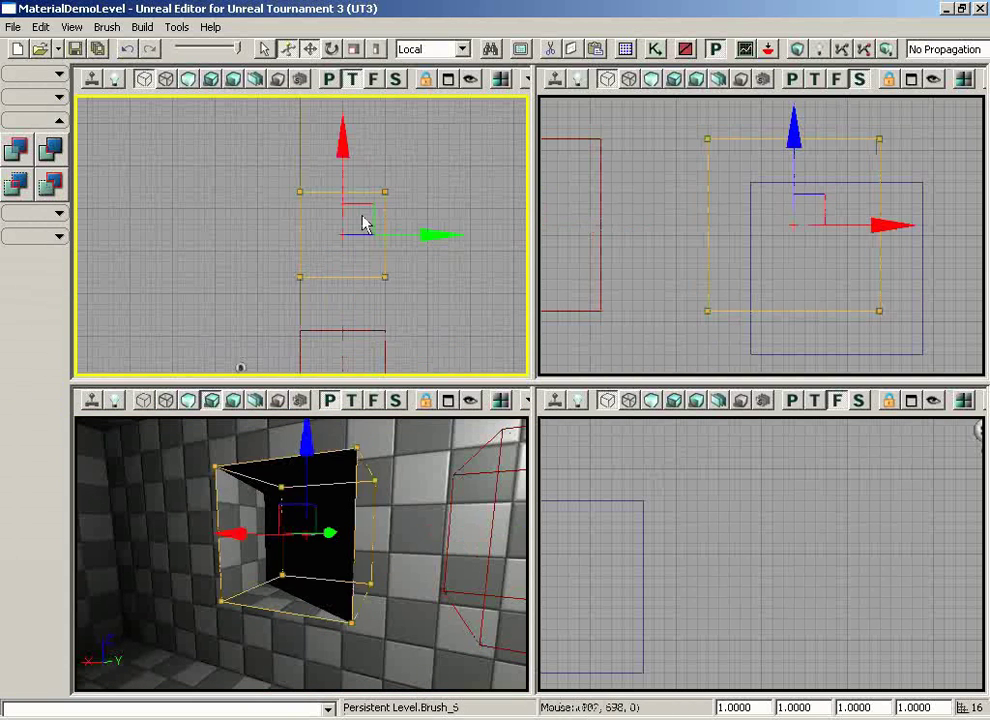
pyautogui.hotkey('ctrl', 'w')
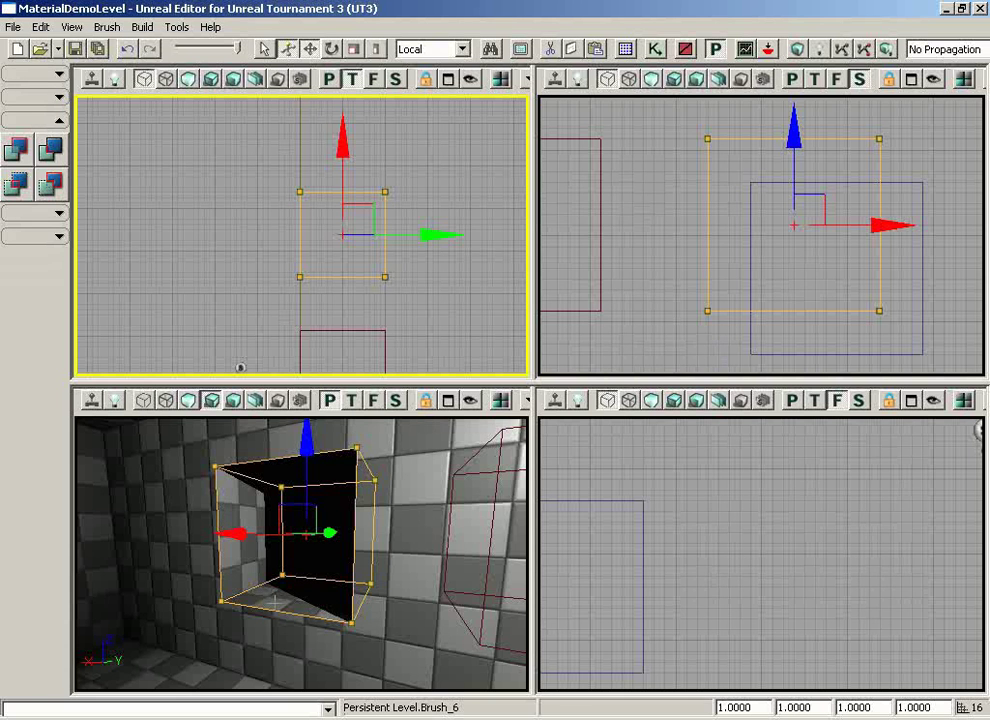
pyautogui.moveTo(287, 590); pyautogui.dragTo(236, 667)
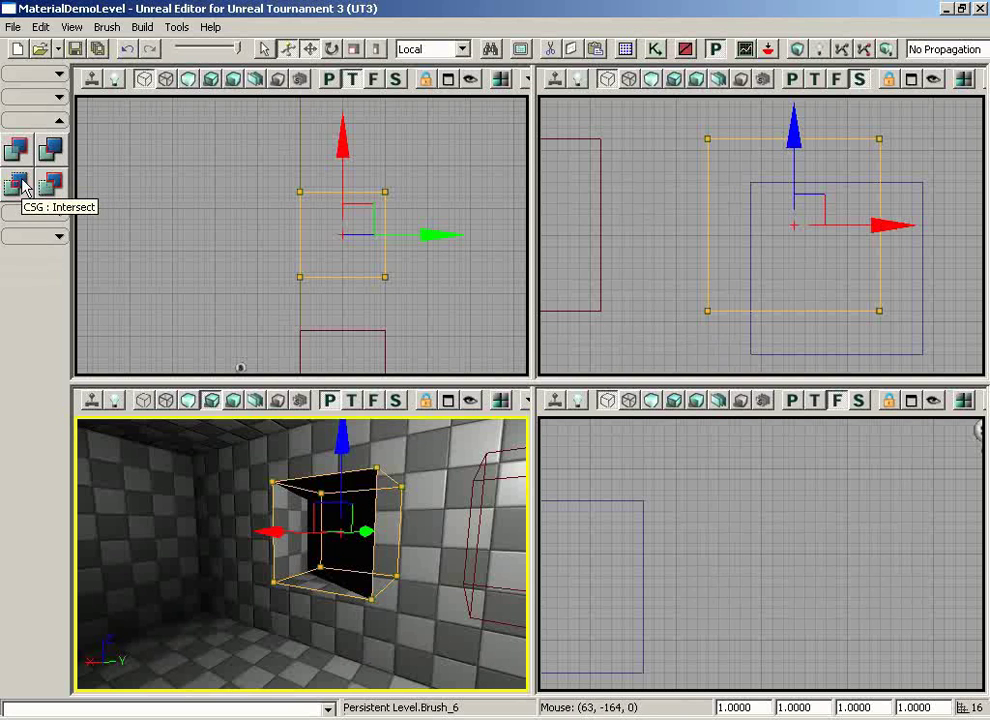
pyautogui.moveTo(214, 448)
pyautogui.mouseDown()
pyautogui.moveTo(148, 542)
pyautogui.moveTo(192, 497)
pyautogui.mouseUp()
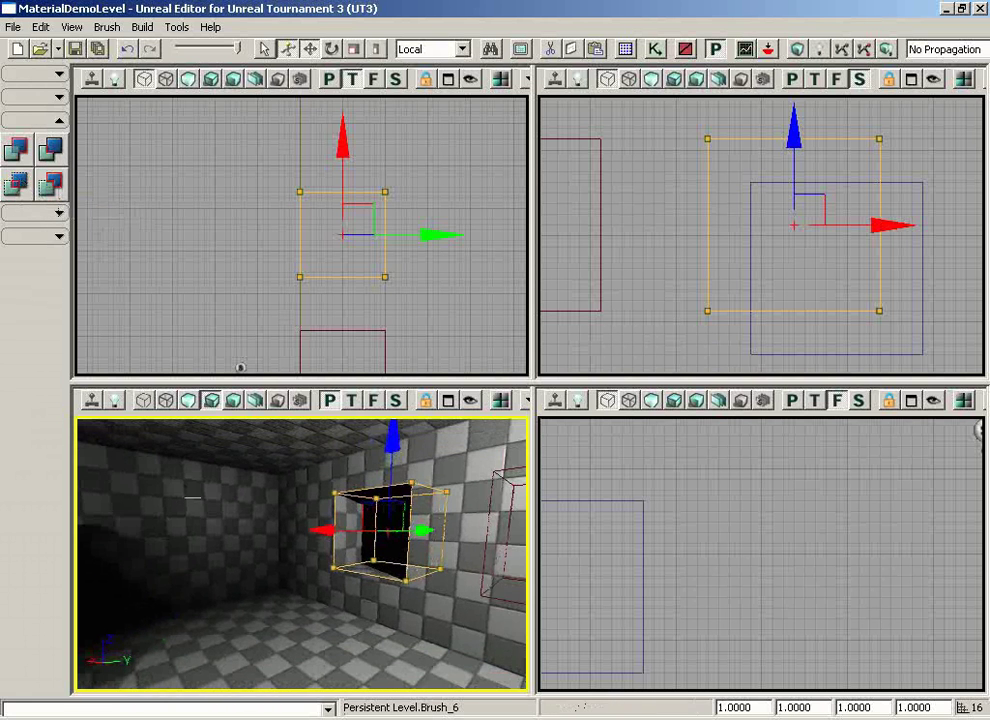
# Move the builder brush into the room so that its corner partly overlaps the added cube in the top view.
pyautogui.click(366, 330)
pyautogui.moveTo(418, 309); pyautogui.dragTo(379, 377)
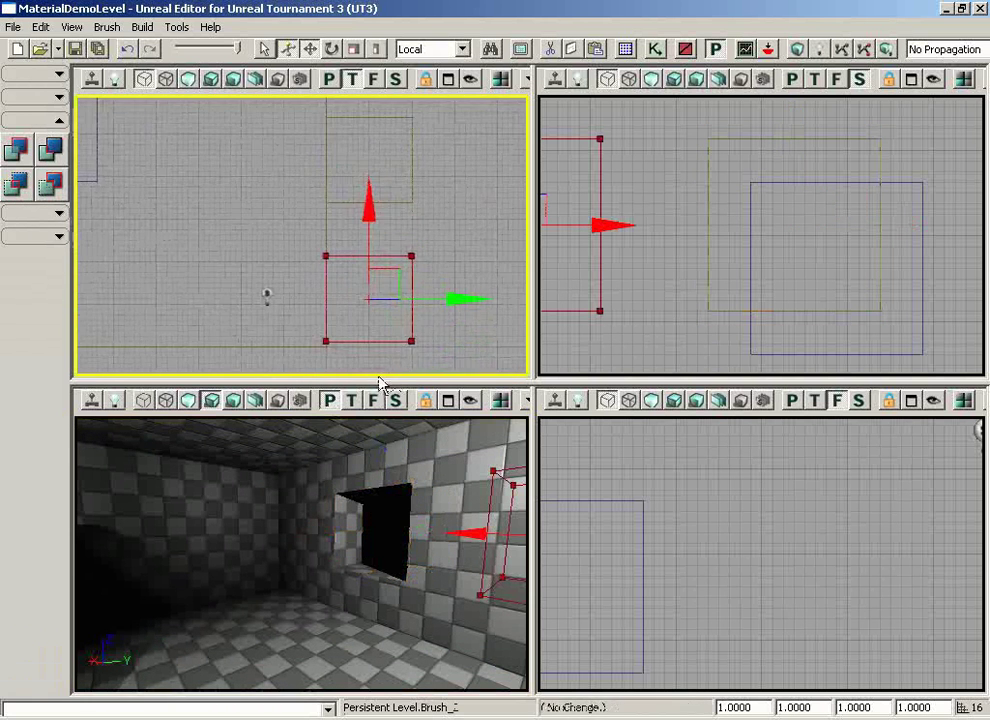
pyautogui.scroll(-2, 400, 330)
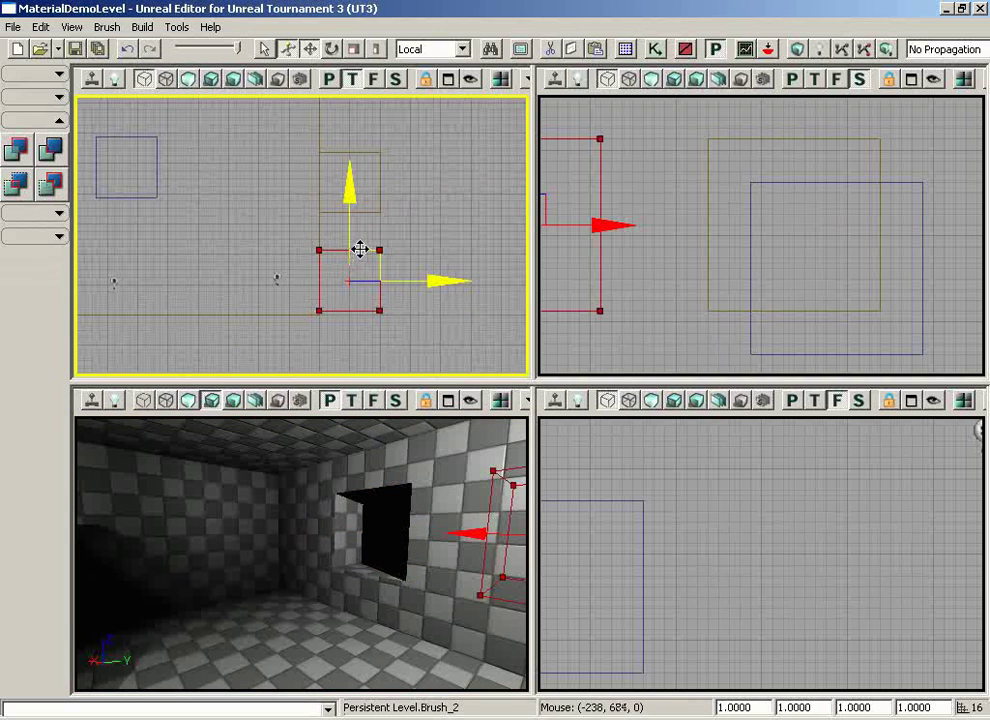
pyautogui.moveTo(360, 249)
pyautogui.mouseDown()
pyautogui.moveTo(287, 232)
pyautogui.moveTo(88, 139)
pyautogui.moveTo(75, 95)
pyautogui.mouseUp()
# Examine the overlap between the added cube and the builder brush, selecting each in turn and leaving the builder brush selected.
pyautogui.moveTo(355, 545)
pyautogui.mouseDown()
pyautogui.moveTo(303, 577)
pyautogui.moveTo(218, 592)
pyautogui.moveTo(197, 628)
pyautogui.moveTo(80, 568)
pyautogui.moveTo(362, 541)
pyautogui.mouseUp()
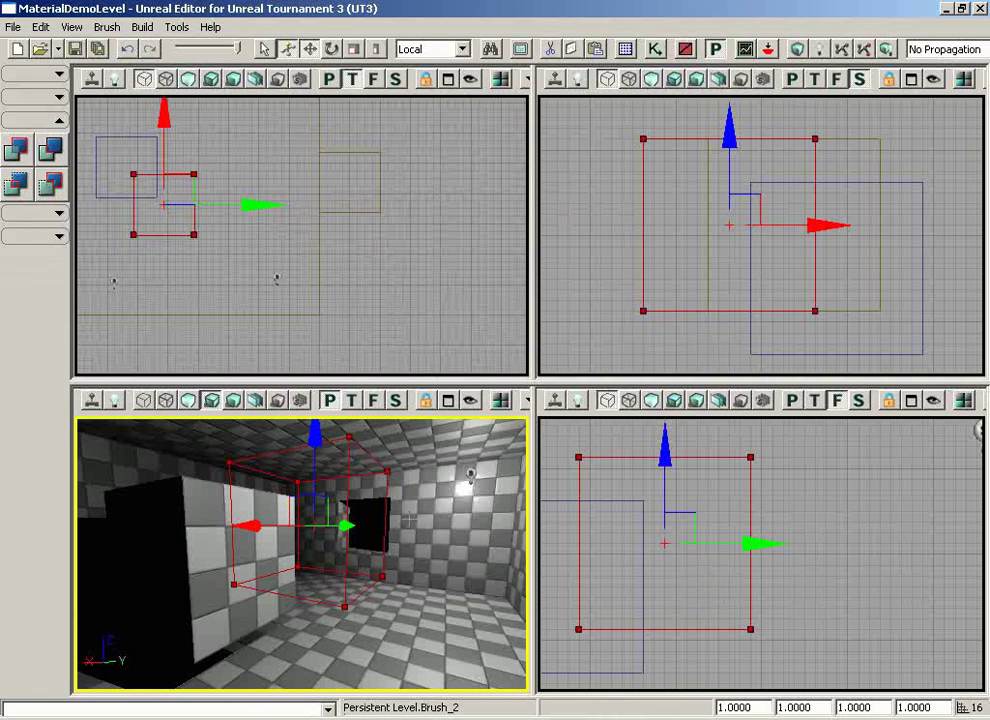
pyautogui.moveTo(355, 479); pyautogui.dragTo(355, 508)
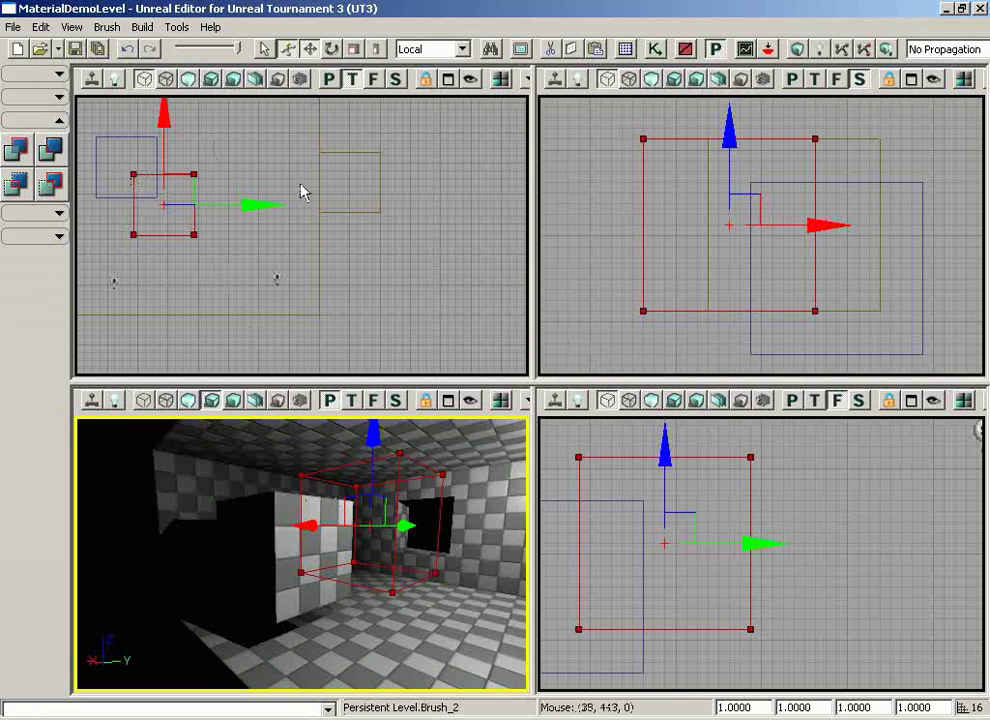
pyautogui.moveTo(305, 192); pyautogui.dragTo(128, 99)
pyautogui.click(268, 204)
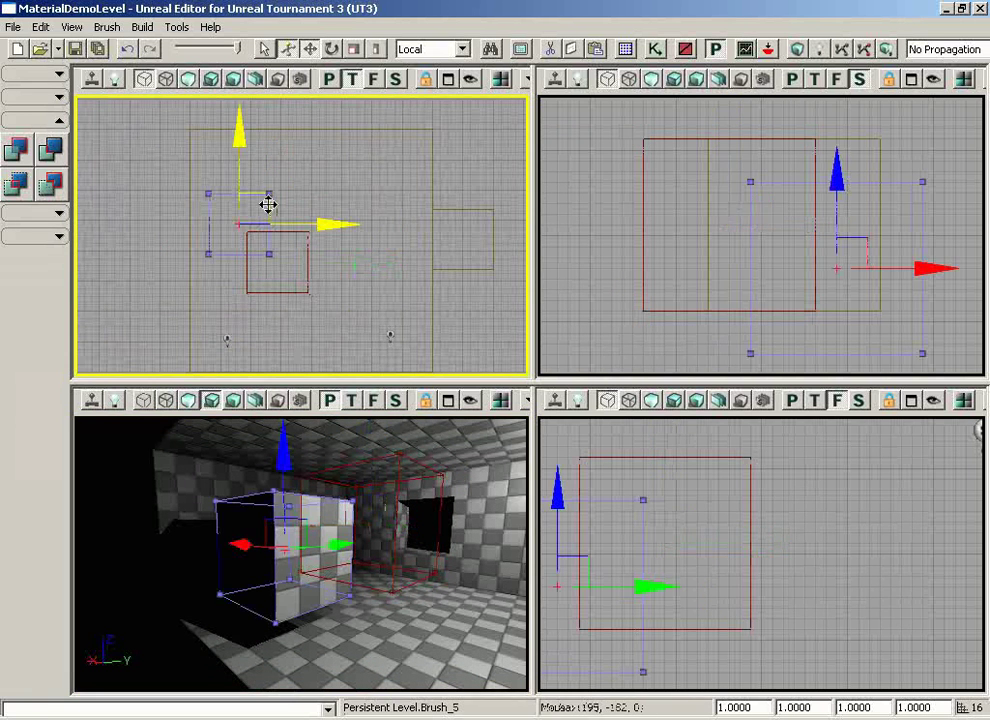
pyautogui.click(308, 246)
pyautogui.moveTo(426, 520)
pyautogui.mouseDown()
pyautogui.moveTo(495, 457)
pyautogui.moveTo(510, 460)
pyautogui.moveTo(418, 513)
pyautogui.mouseUp()
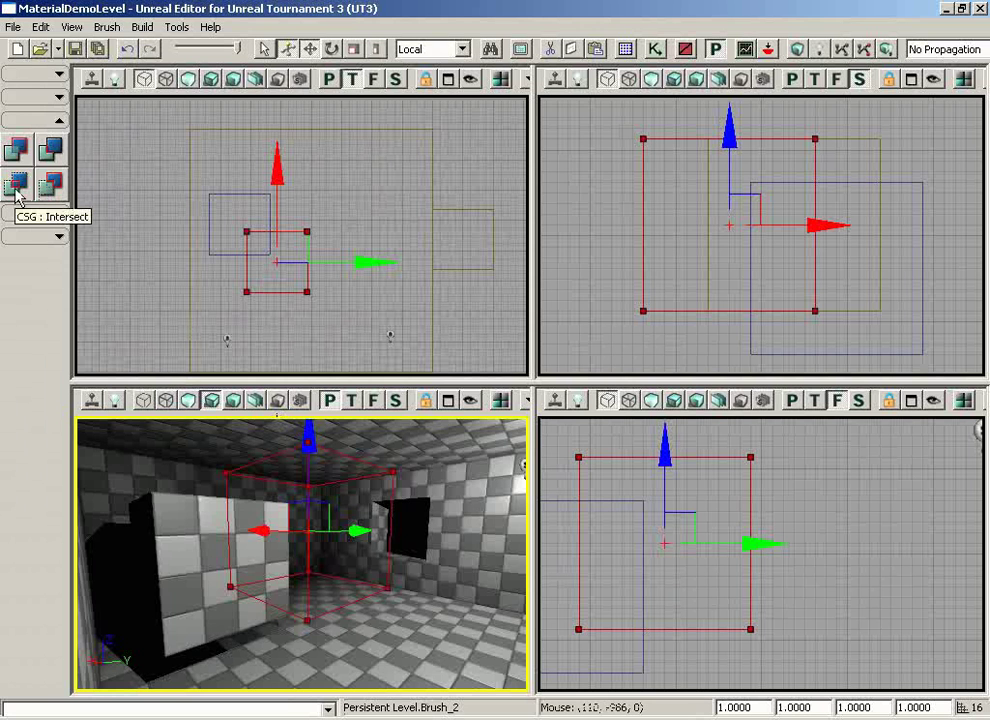
# CSG-intersect the builder brush with the added cube, and move the trimmed brush along the Y axis clear of the cube.
pyautogui.click(16, 190)
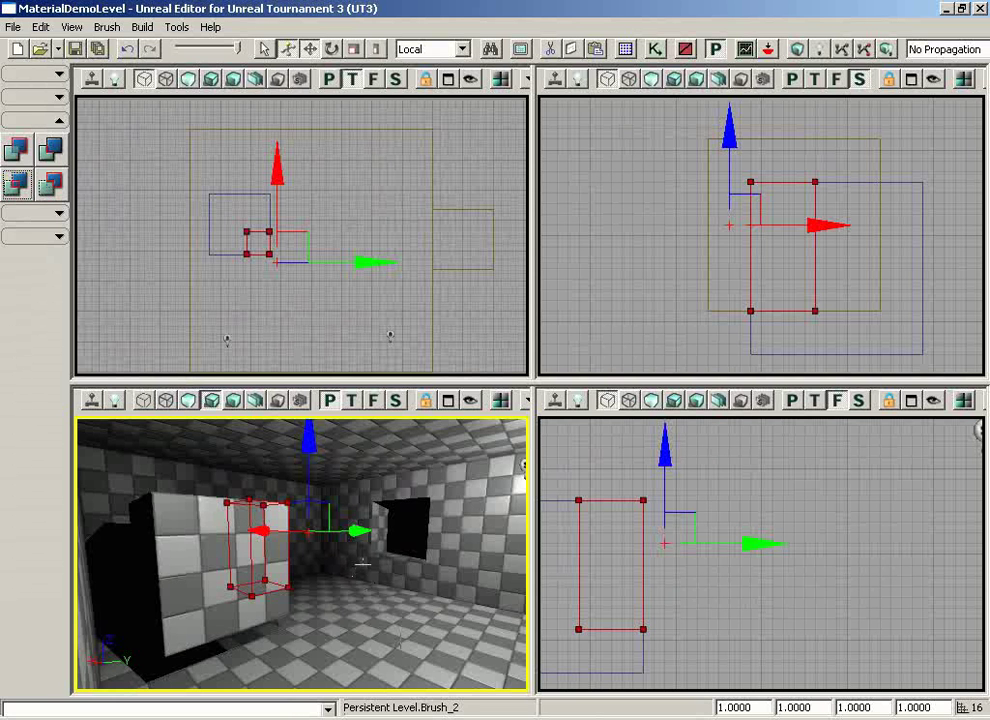
pyautogui.moveTo(366, 582)
pyautogui.mouseDown()
pyautogui.moveTo(335, 581)
pyautogui.moveTo(404, 570)
pyautogui.moveTo(398, 557)
pyautogui.moveTo(366, 582)
pyautogui.mouseUp()
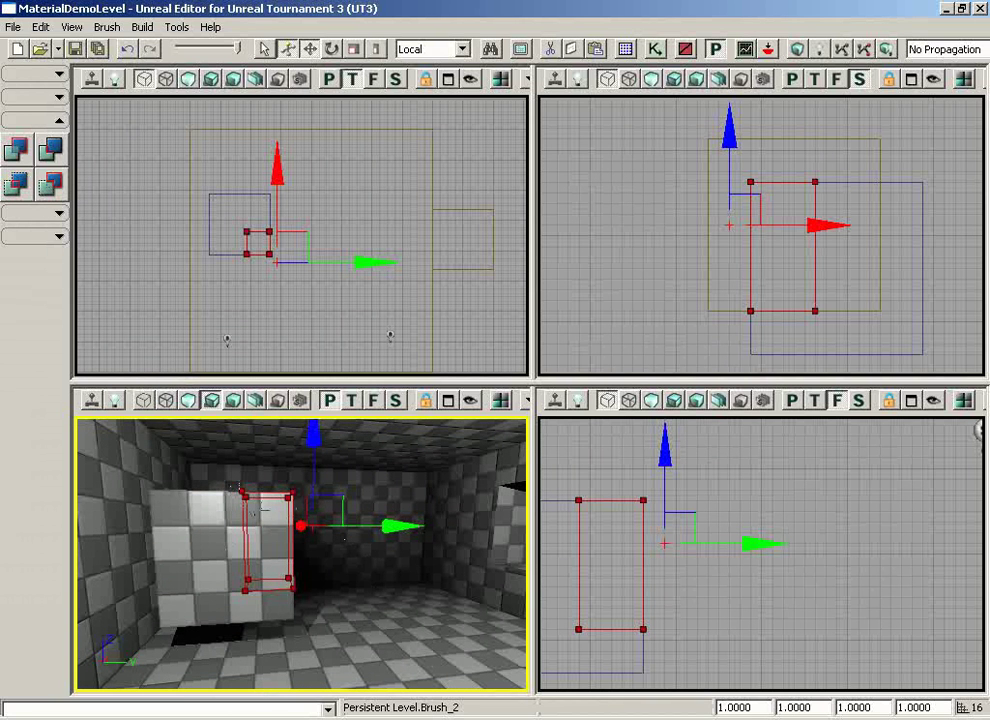
pyautogui.moveTo(393, 526)
pyautogui.mouseDown()
pyautogui.moveTo(527, 523)
pyautogui.moveTo(486, 524)
pyautogui.moveTo(432, 546)
pyautogui.mouseUp()
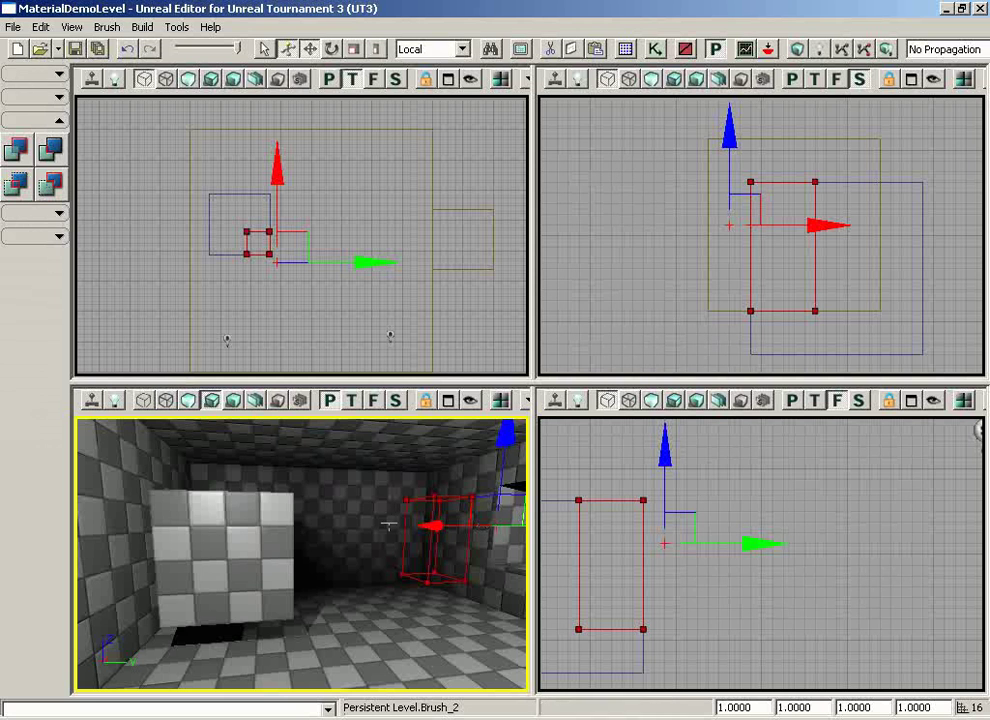
# CSG-add the trimmed brush as solid geometry and rebuild the builder brush as a full cube.
pyautogui.click(20, 150)
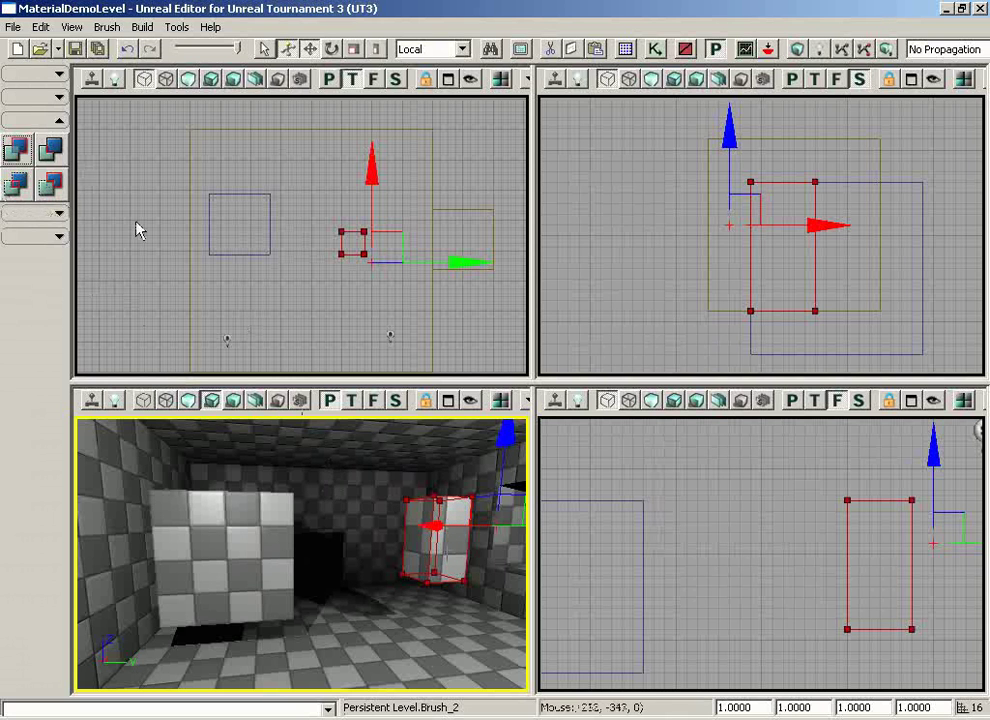
pyautogui.click(46, 100)
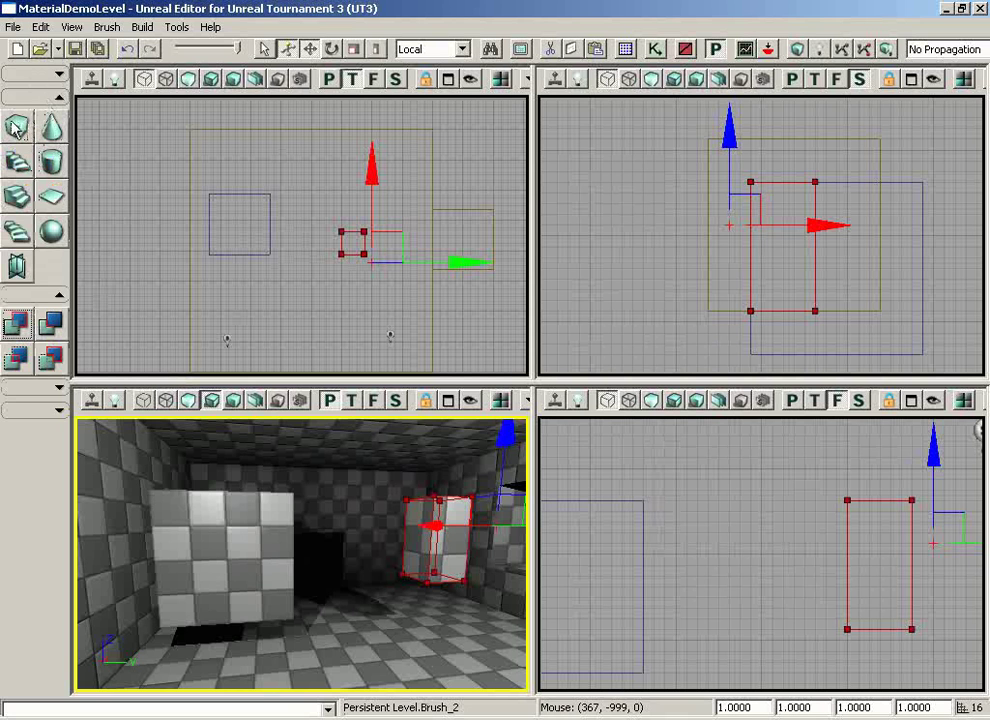
pyautogui.click(17, 126)
pyautogui.moveTo(280, 455); pyautogui.dragTo(297, 556)
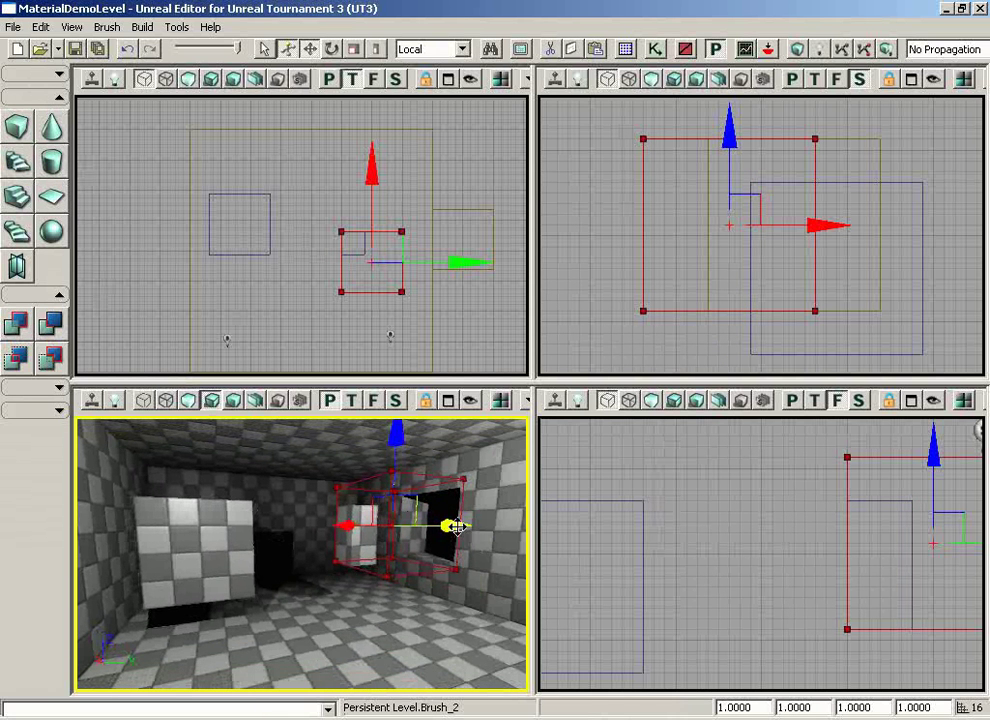
# Move the builder brush back along the Y axis to overlap the large added cube's corner and CSG-deintersect it.
pyautogui.moveTo(449, 526); pyautogui.dragTo(163, 524)
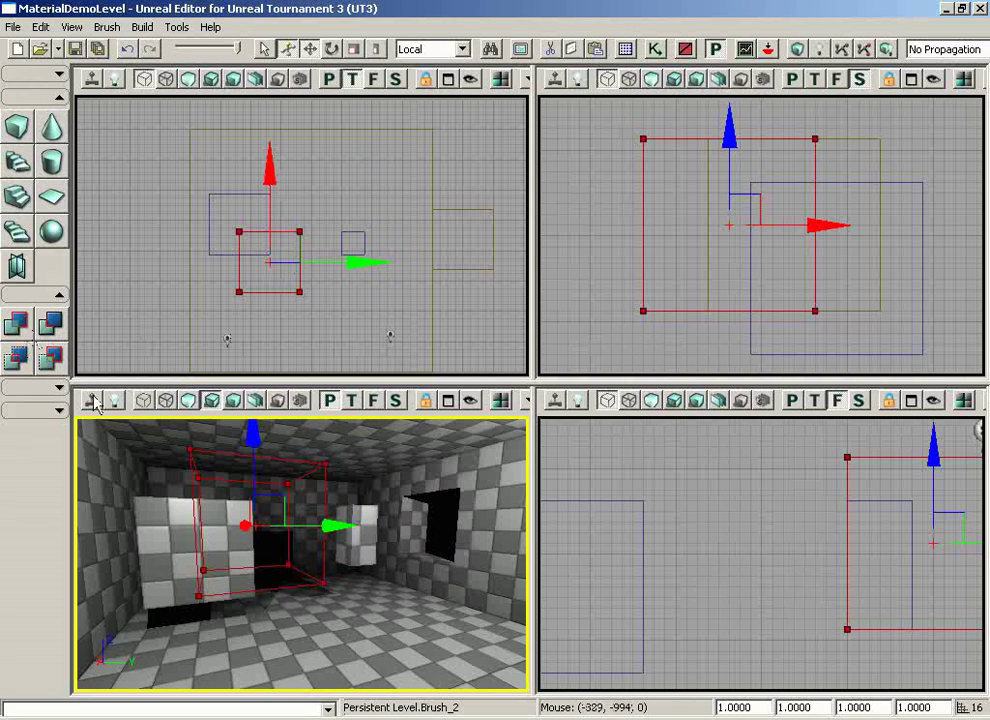
pyautogui.click(46, 362)
pyautogui.moveTo(165, 468)
pyautogui.mouseDown()
pyautogui.moveTo(225, 545)
pyautogui.moveTo(352, 658)
pyautogui.mouseUp()
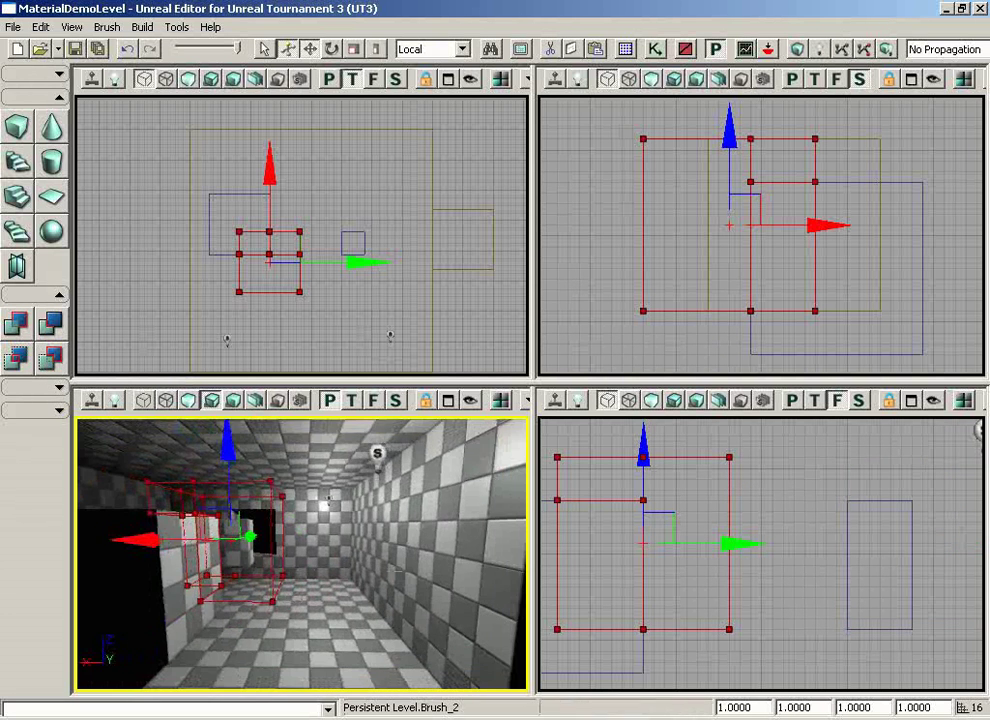
# Move the deintersected builder brush along the X axis away from the large added cube.
pyautogui.moveTo(143, 541)
pyautogui.mouseDown()
pyautogui.moveTo(259, 537)
pyautogui.moveTo(202, 567)
pyautogui.moveTo(399, 523)
pyautogui.moveTo(508, 583)
pyautogui.moveTo(275, 538)
pyautogui.mouseUp()
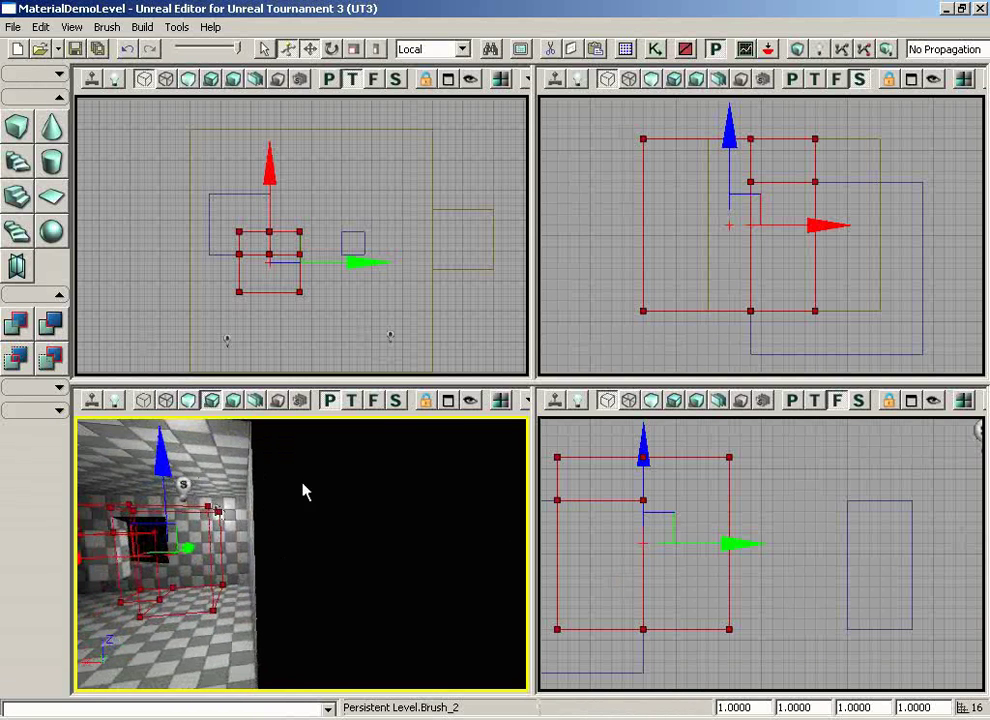
pyautogui.moveTo(303, 483); pyautogui.dragTo(232, 483)
# Maximize the perspective viewport and move the nearer point light along the X axis past the large added cube.
pyautogui.click(448, 400)
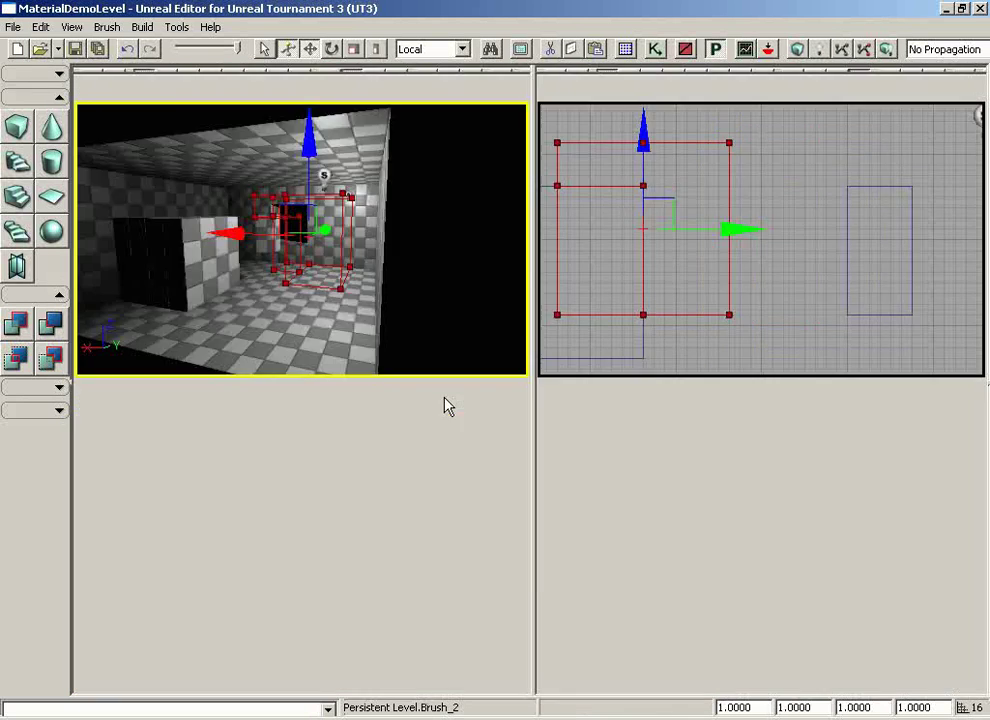
pyautogui.click(570, 270)
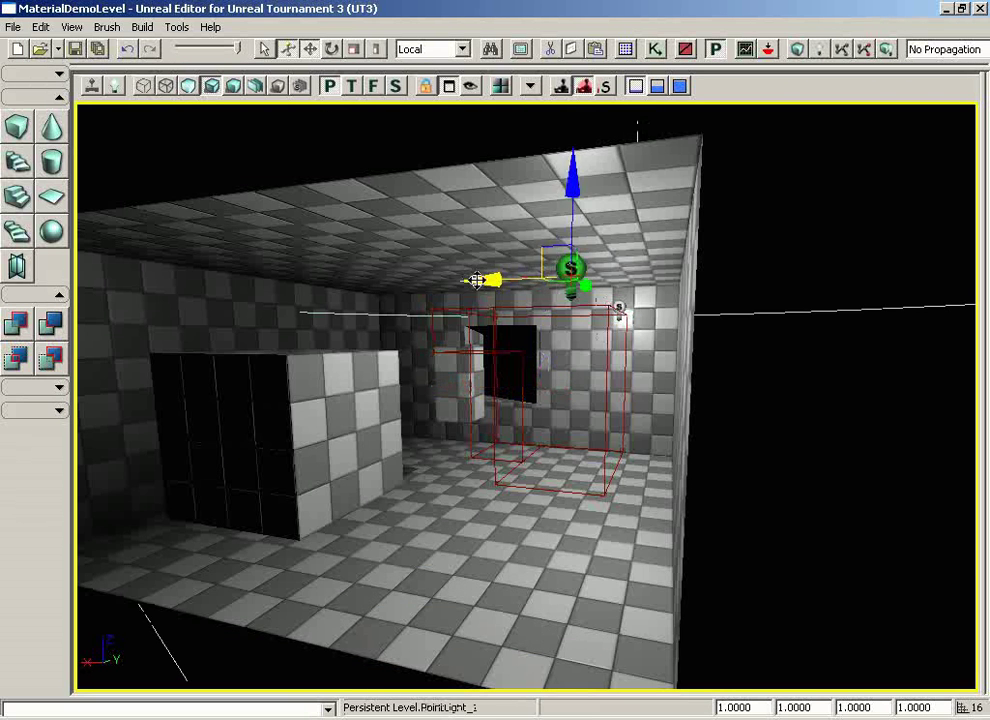
pyautogui.moveTo(484, 282); pyautogui.dragTo(100, 279)
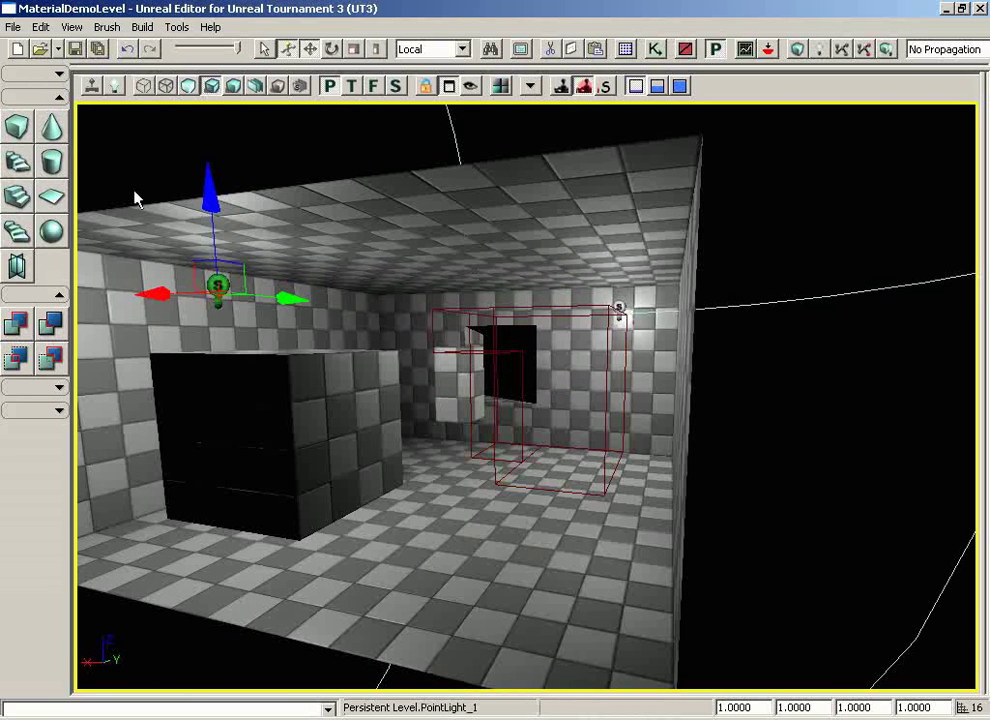
# CSG-add the deintersected builder brush as solid geometry and examine its notched corner from several angles.
pyautogui.click(12, 335)
pyautogui.moveTo(485, 212)
pyautogui.mouseDown()
pyautogui.moveTo(435, 205)
pyautogui.moveTo(500, 170)
pyautogui.moveTo(485, 212)
pyautogui.moveTo(425, 208)
pyautogui.mouseUp()
pyautogui.moveTo(425, 208); pyautogui.dragTo(445, 183, button='right')
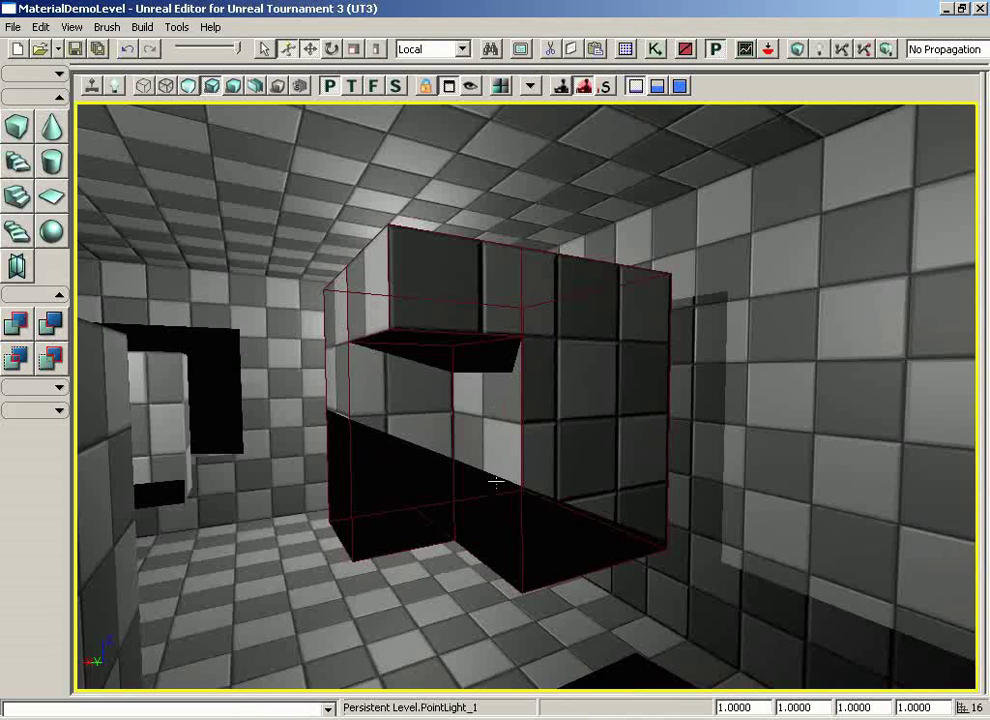
pyautogui.moveTo(561, 420)
pyautogui.mouseDown(button='right')
pyautogui.moveTo(470, 420)
pyautogui.moveTo(561, 420)
pyautogui.mouseUp(button='right')
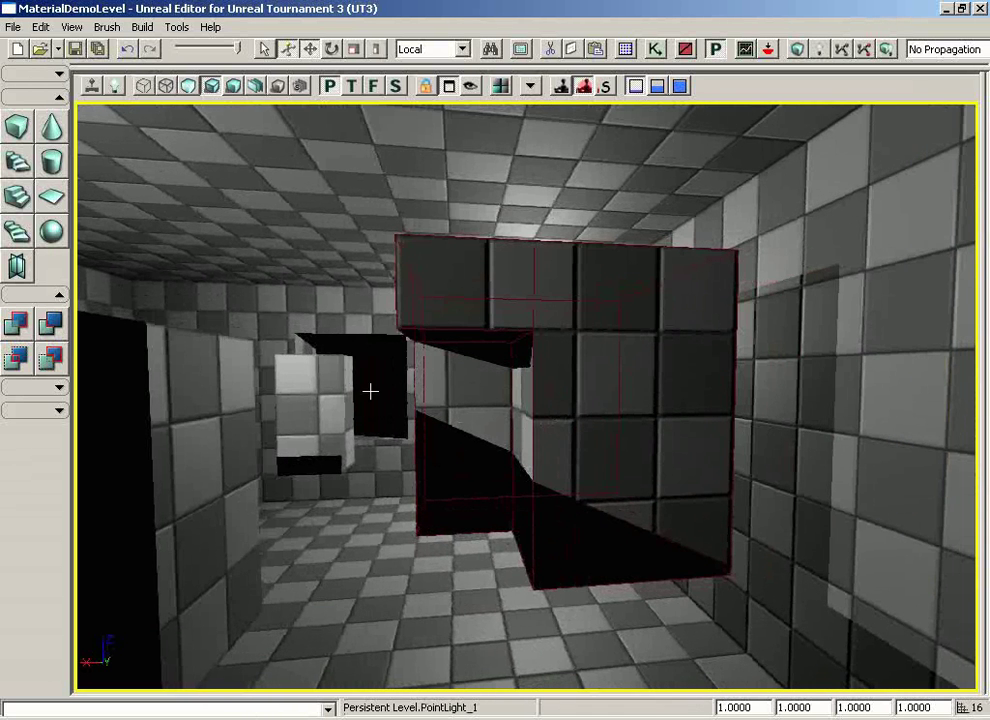